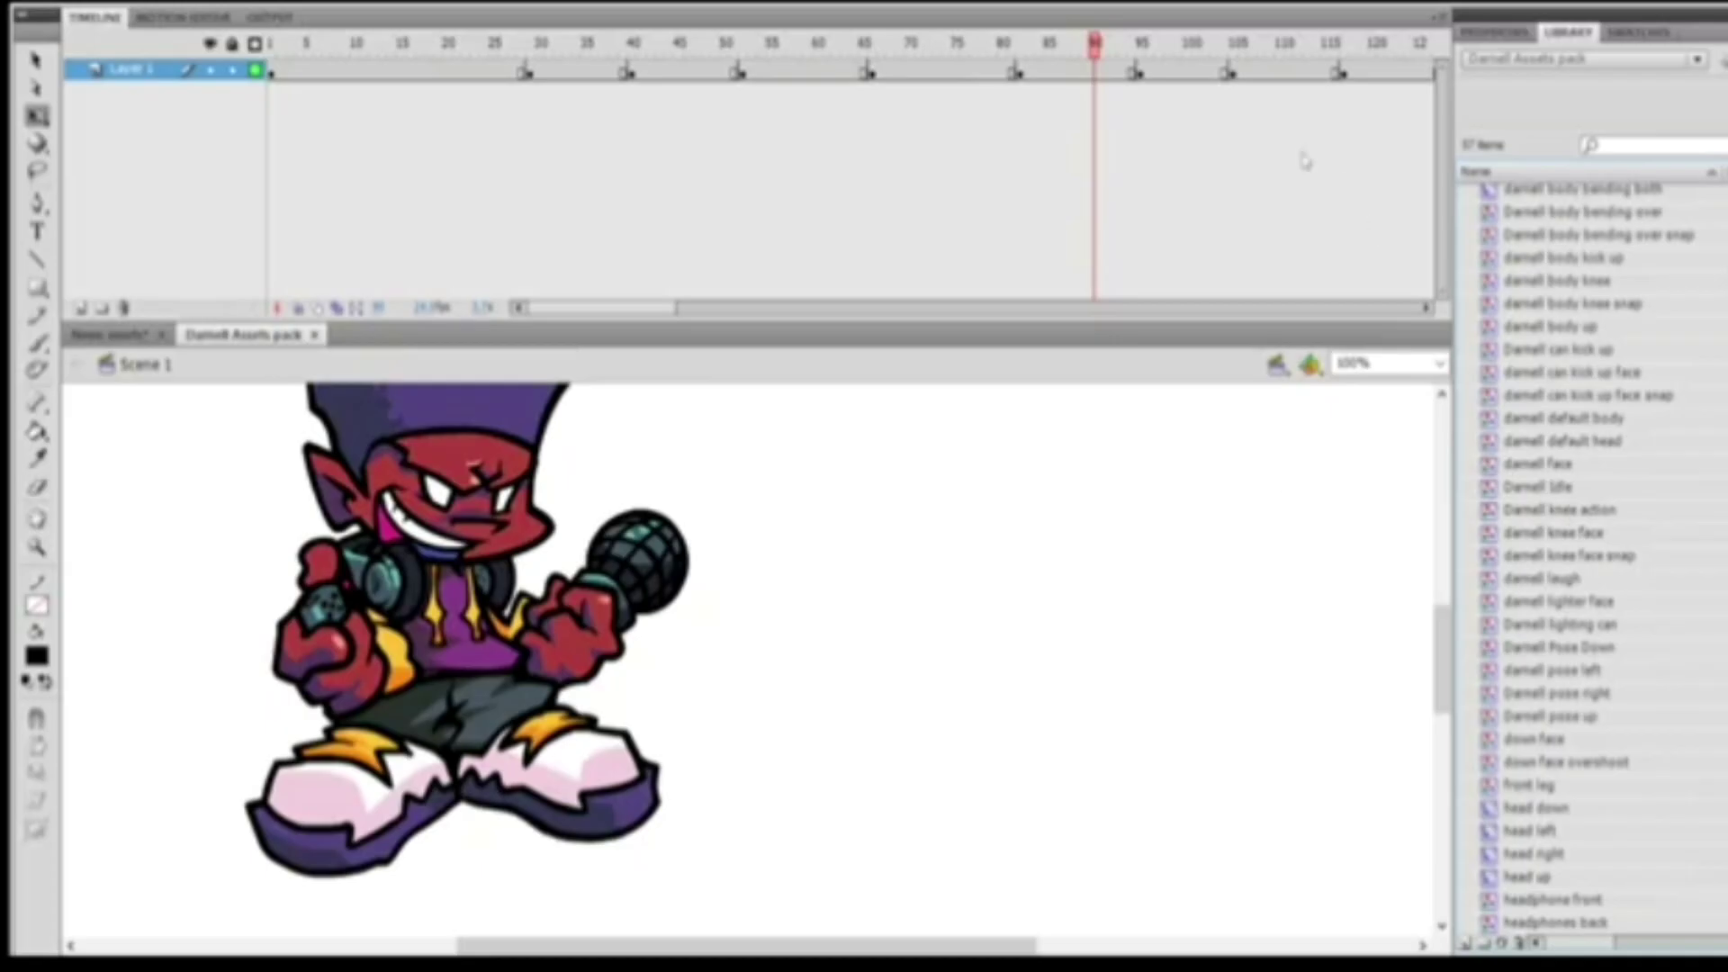
Scrub and play Darnell's animation to review frames 81 to 88.
{"action": "left_click_drag", "start_coordinate": [1043, 51], "coordinate": [1039, 51]}
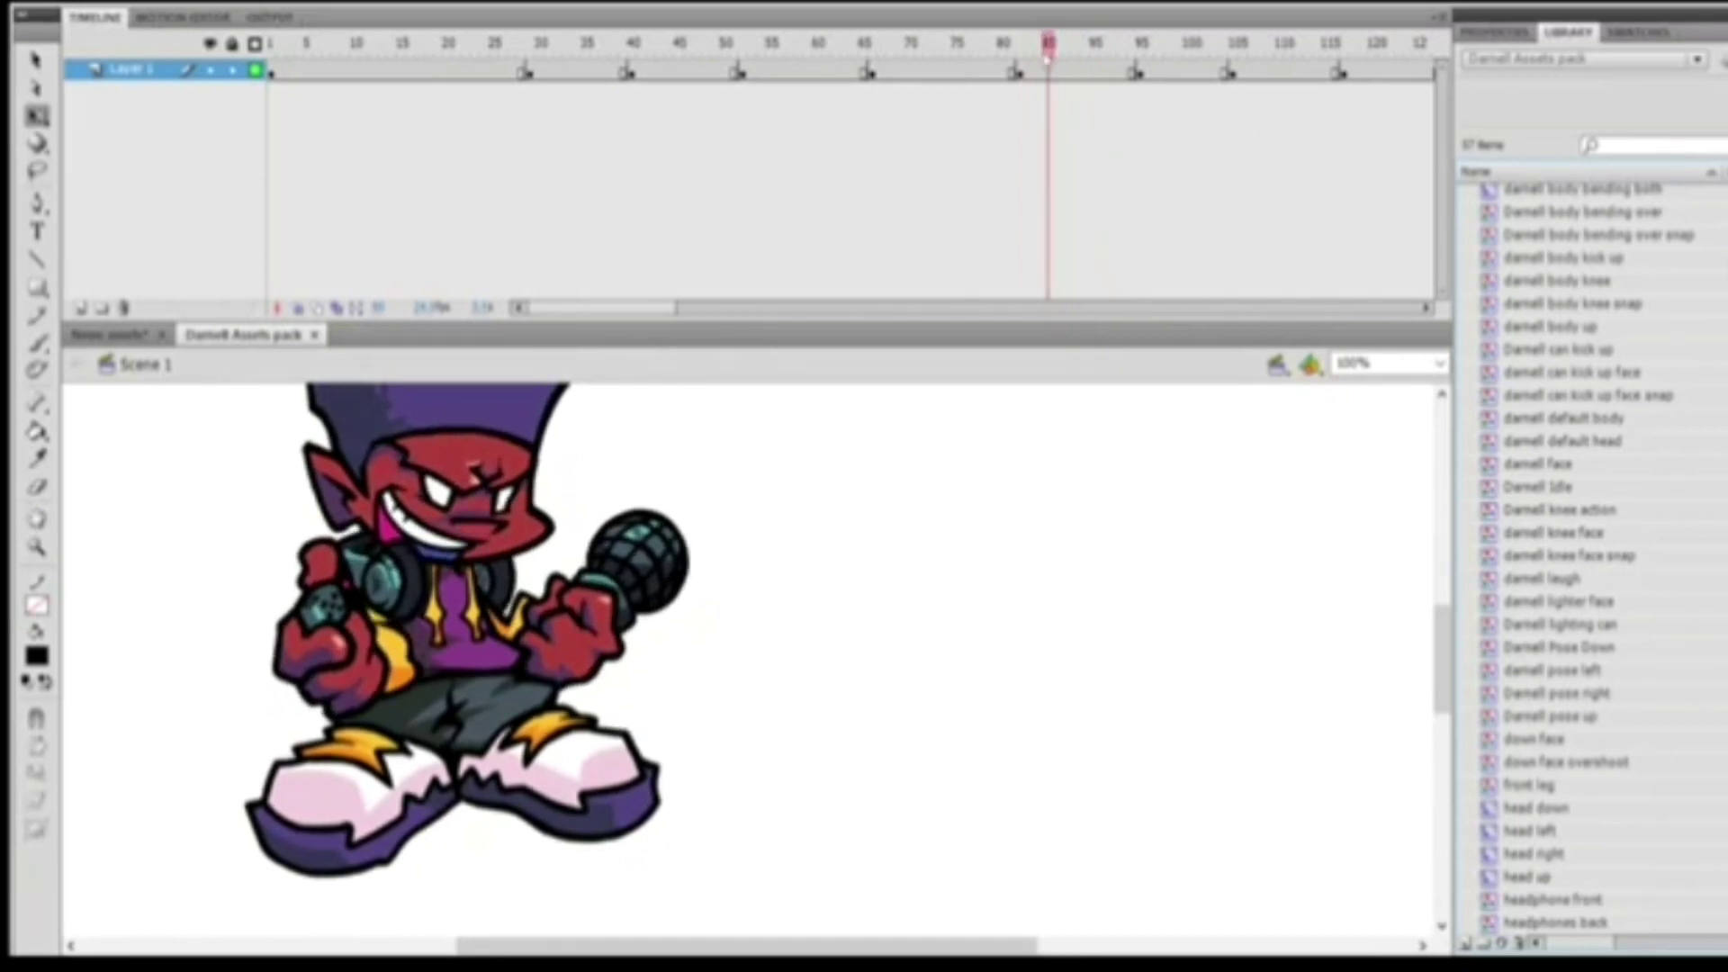
{"action": "key", "text": "Return"}
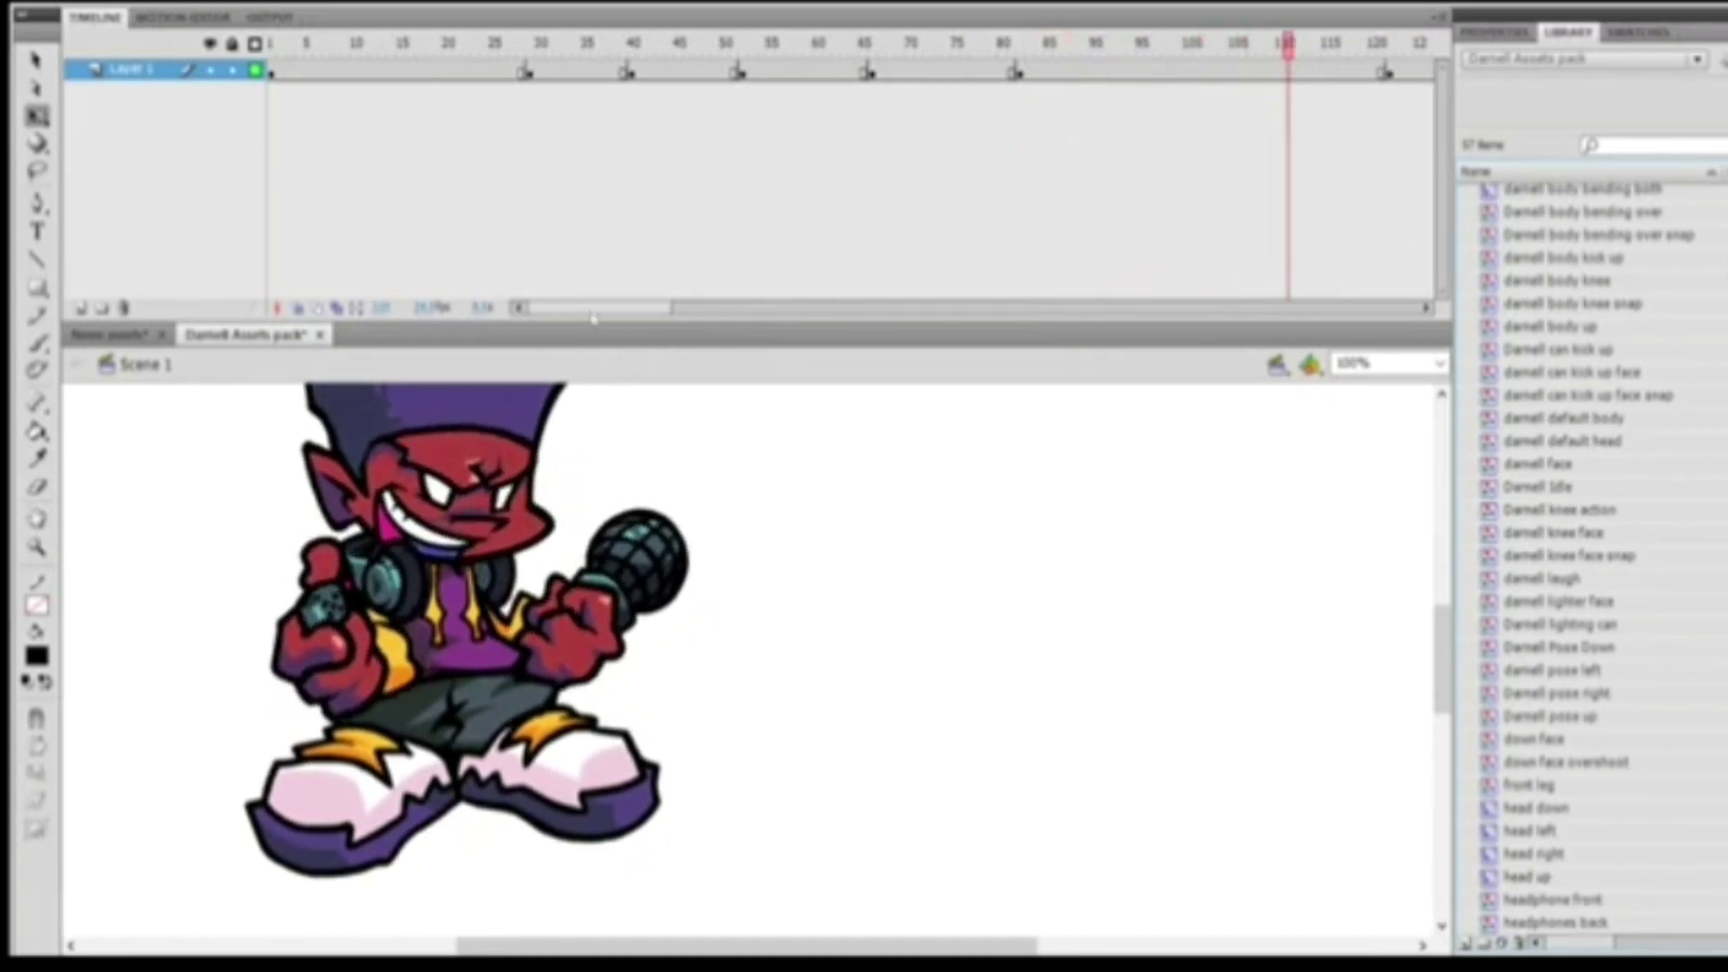
{"action": "scroll", "coordinate": [585, 92], "scroll_direction": "right", "scroll_amount": 10}
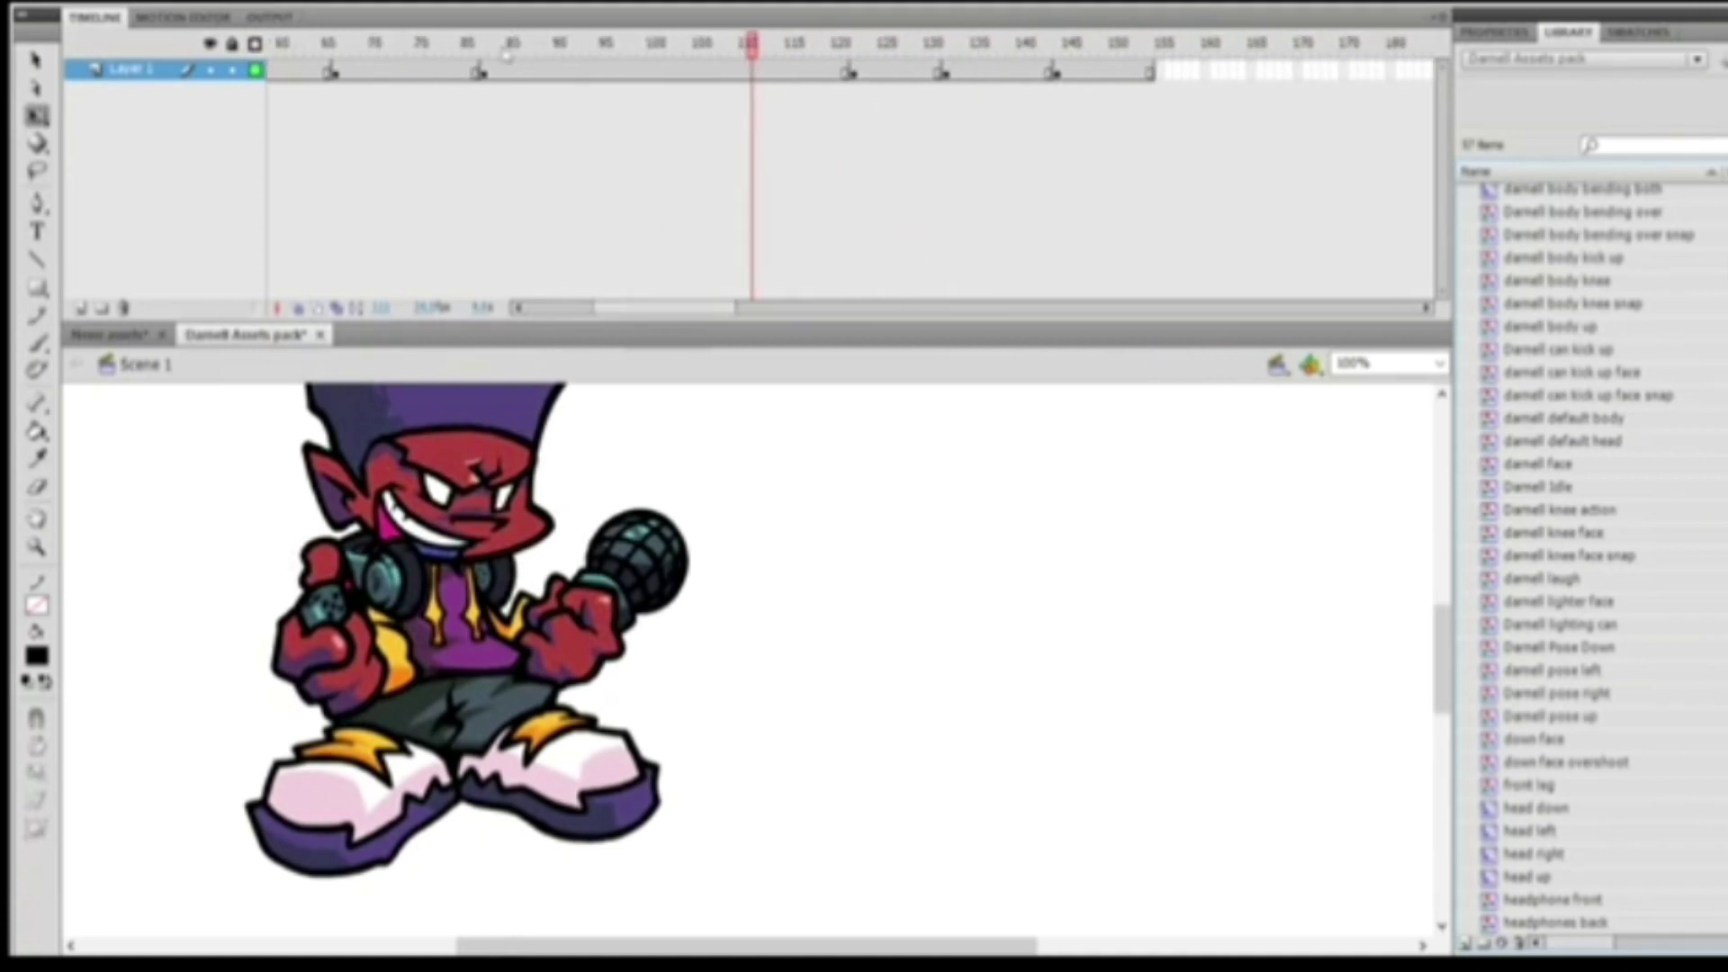
{"action": "left_click", "coordinate": [495, 49]}
{"action": "left_click_drag", "start_coordinate": [496, 64], "coordinate": [486, 65]}
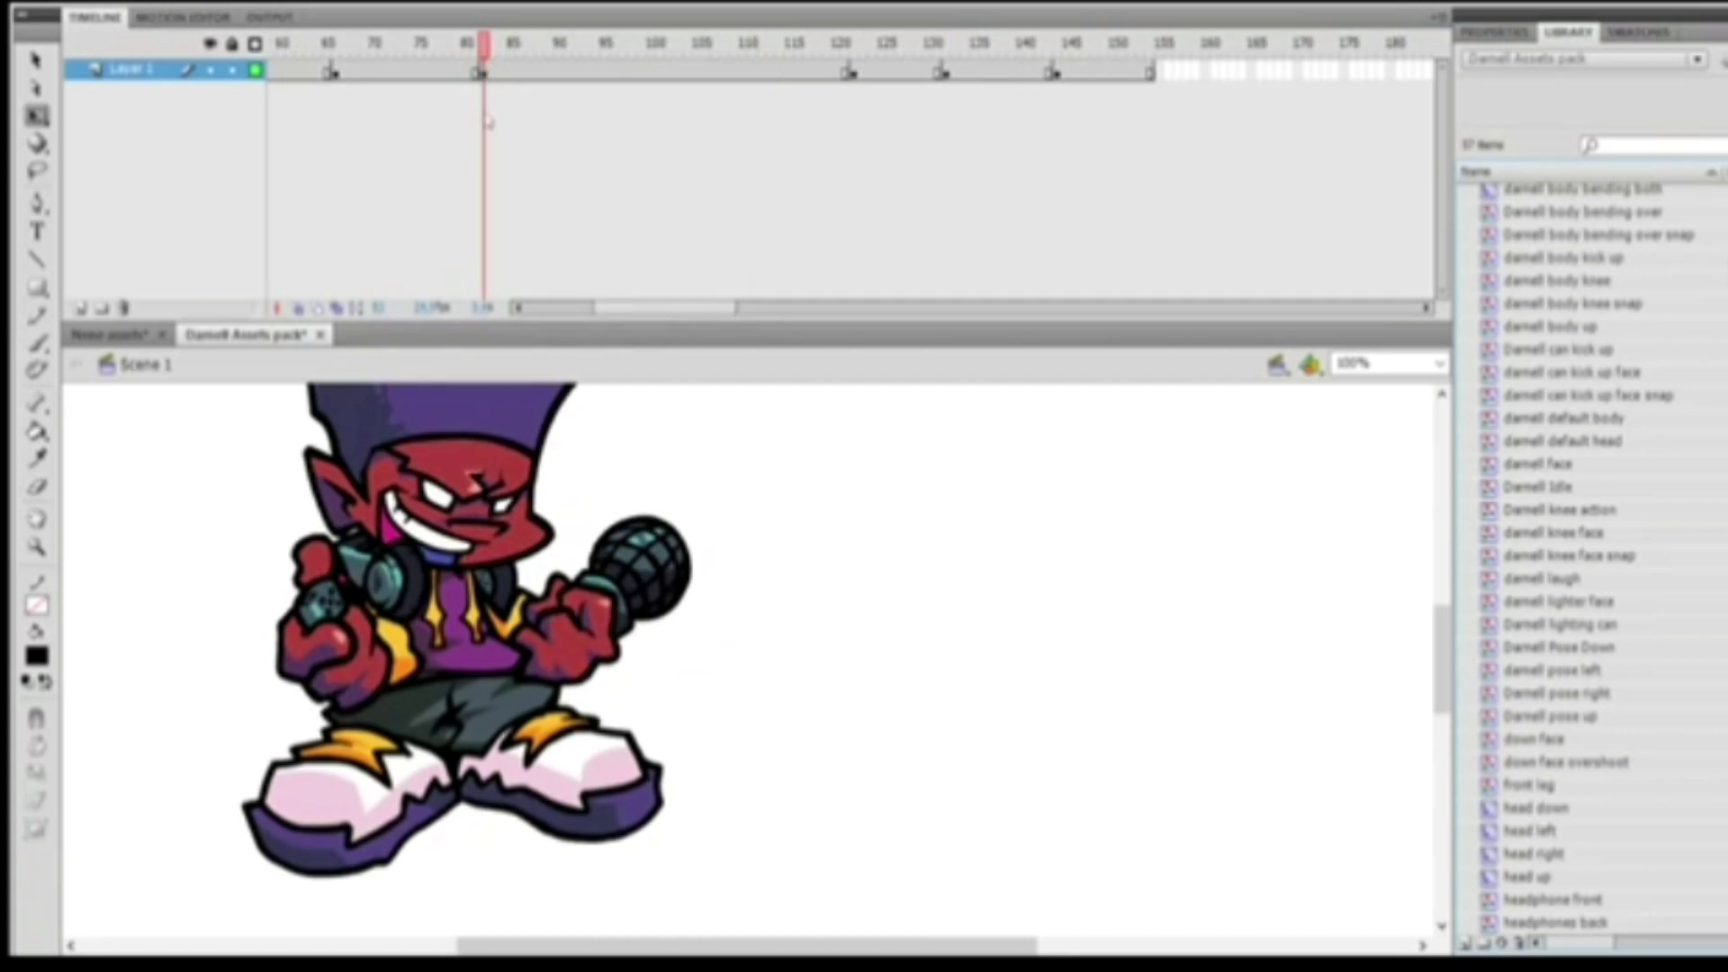
{"action": "key", "text": "Return"}
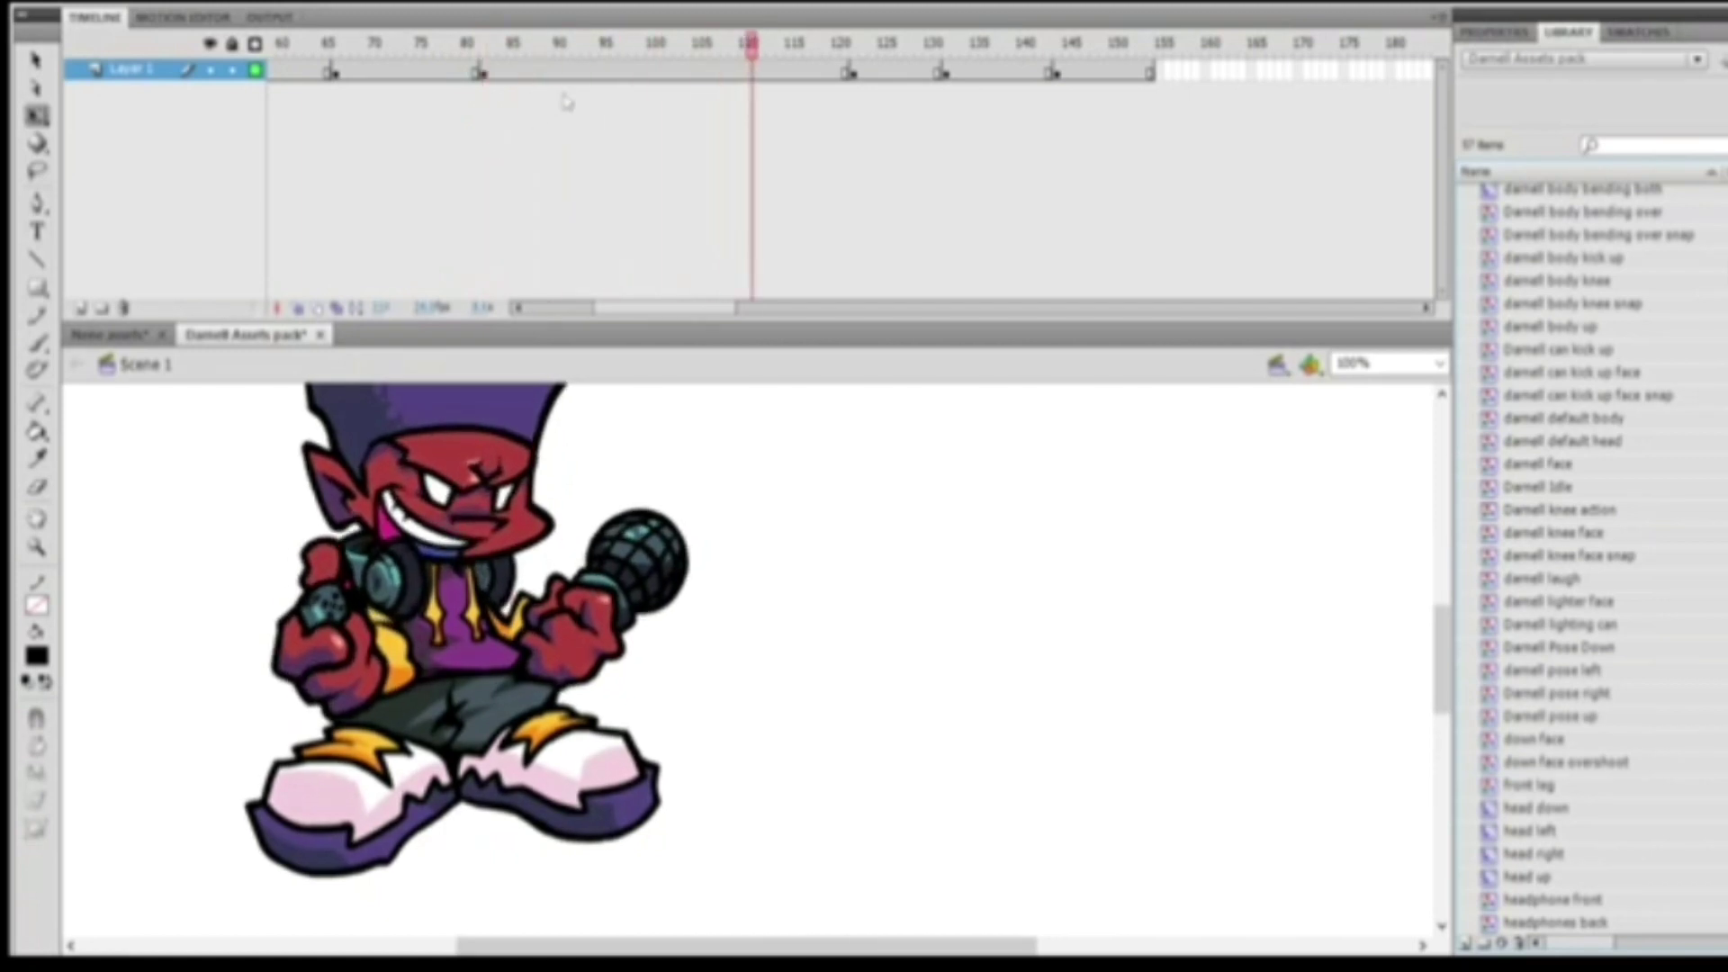
{"action": "left_click_drag", "start_coordinate": [486, 66], "coordinate": [752, 65]}
{"action": "scroll", "coordinate": [589, 735], "scroll_direction": "up", "scroll_amount": 2}
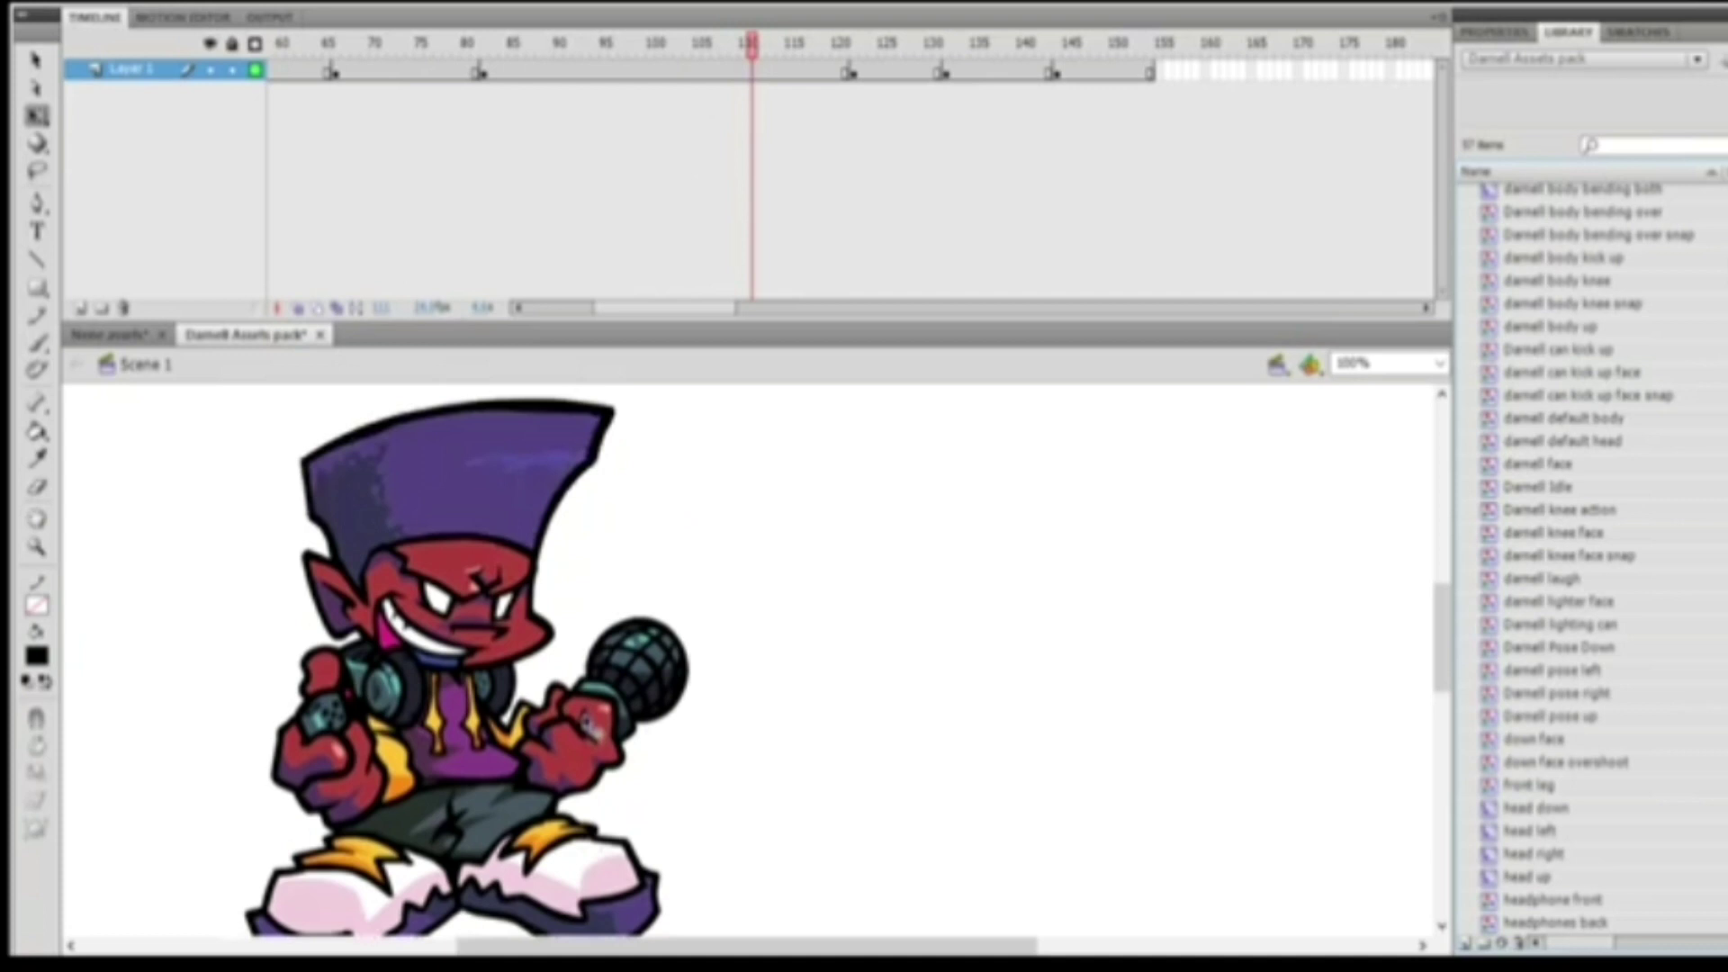
{"action": "left_click_drag", "start_coordinate": [1442, 623], "coordinate": [1443, 635]}
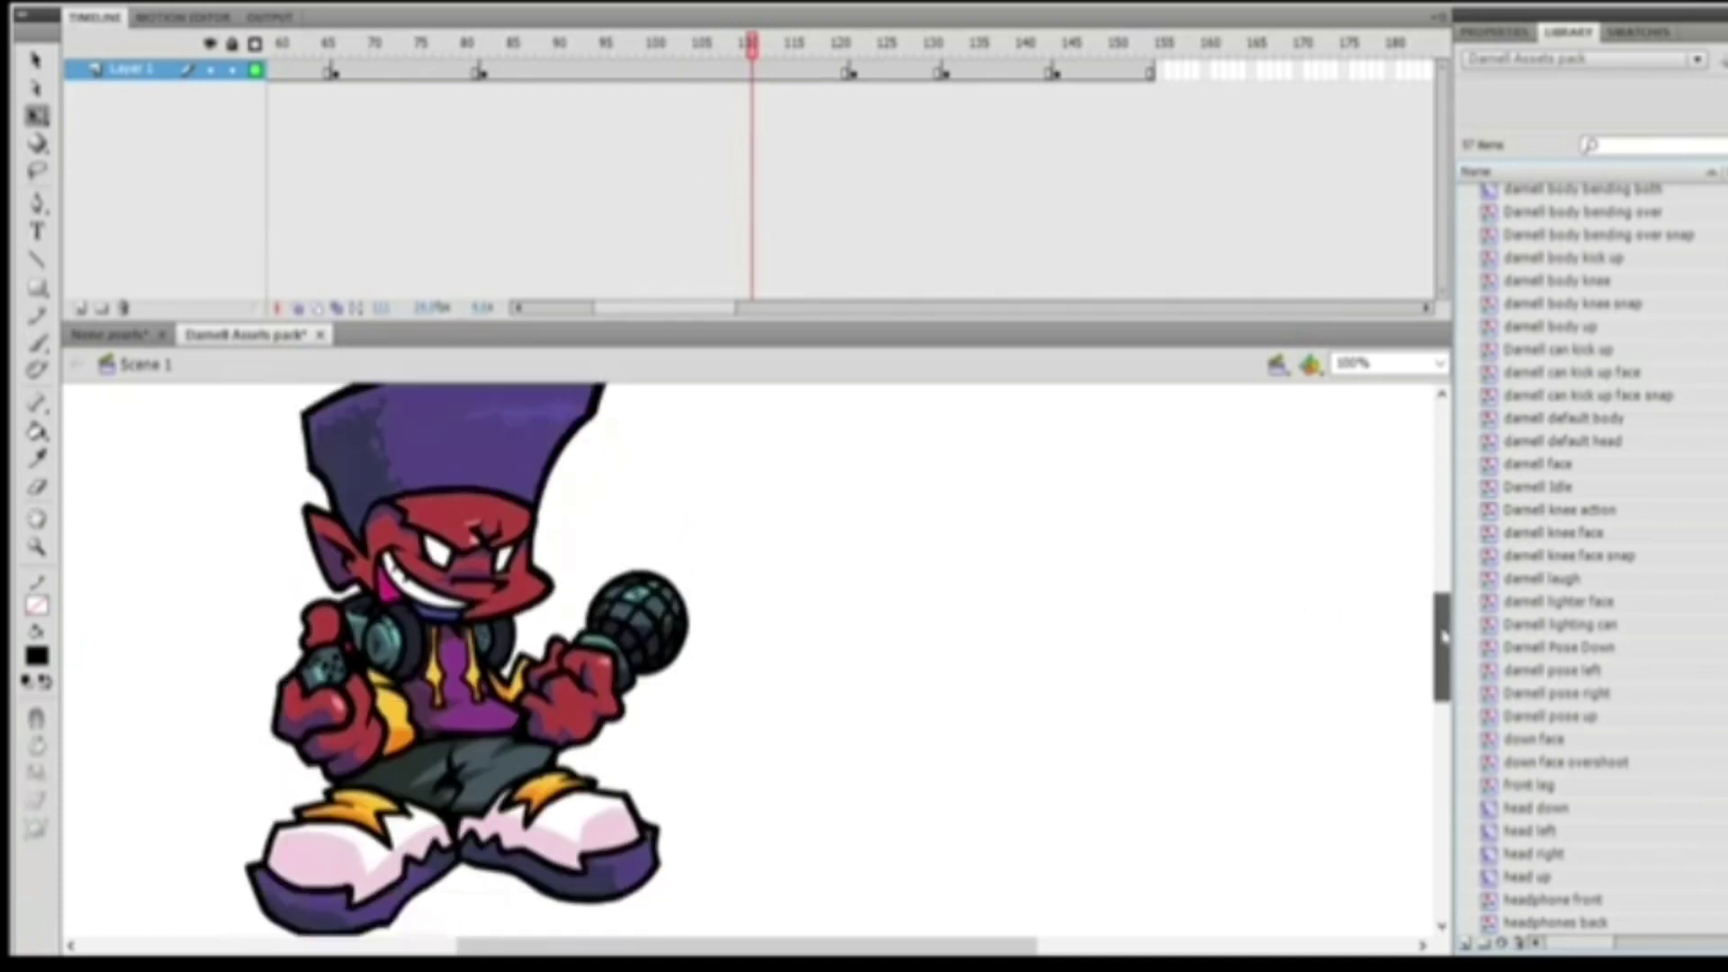
{"action": "left_click_drag", "start_coordinate": [483, 51], "coordinate": [553, 61]}
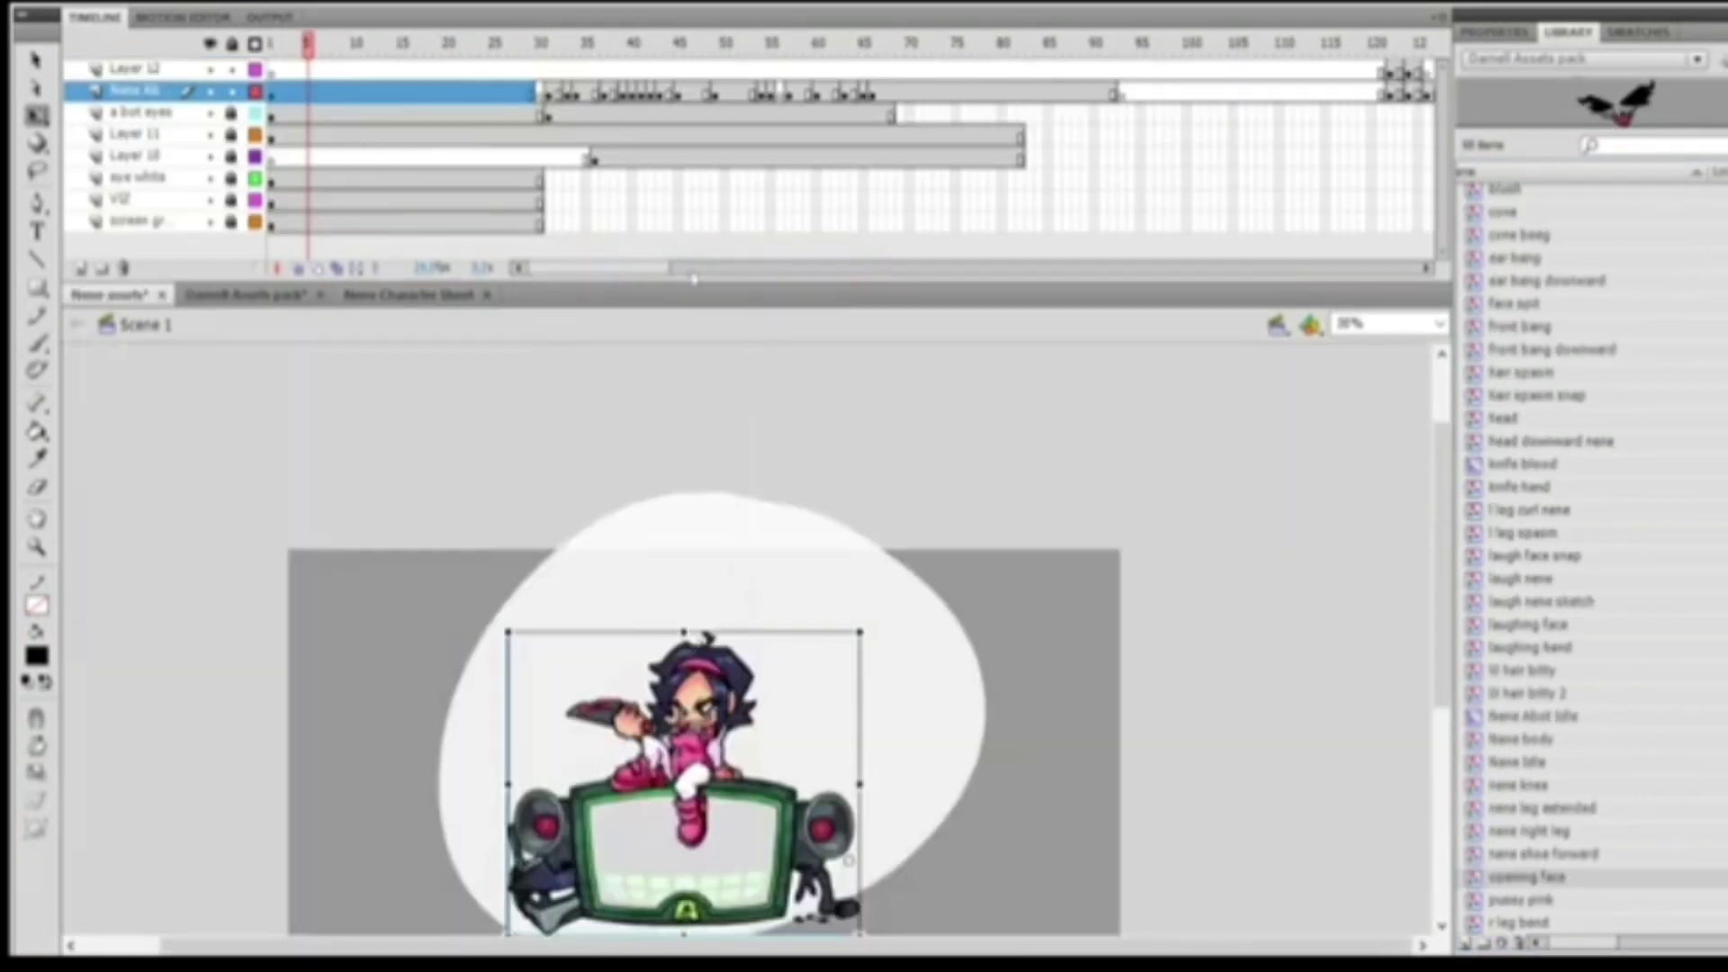
Paste Nene's artwork in place at frame 118 and zoom in on her.
{"action": "left_click", "coordinate": [622, 91]}
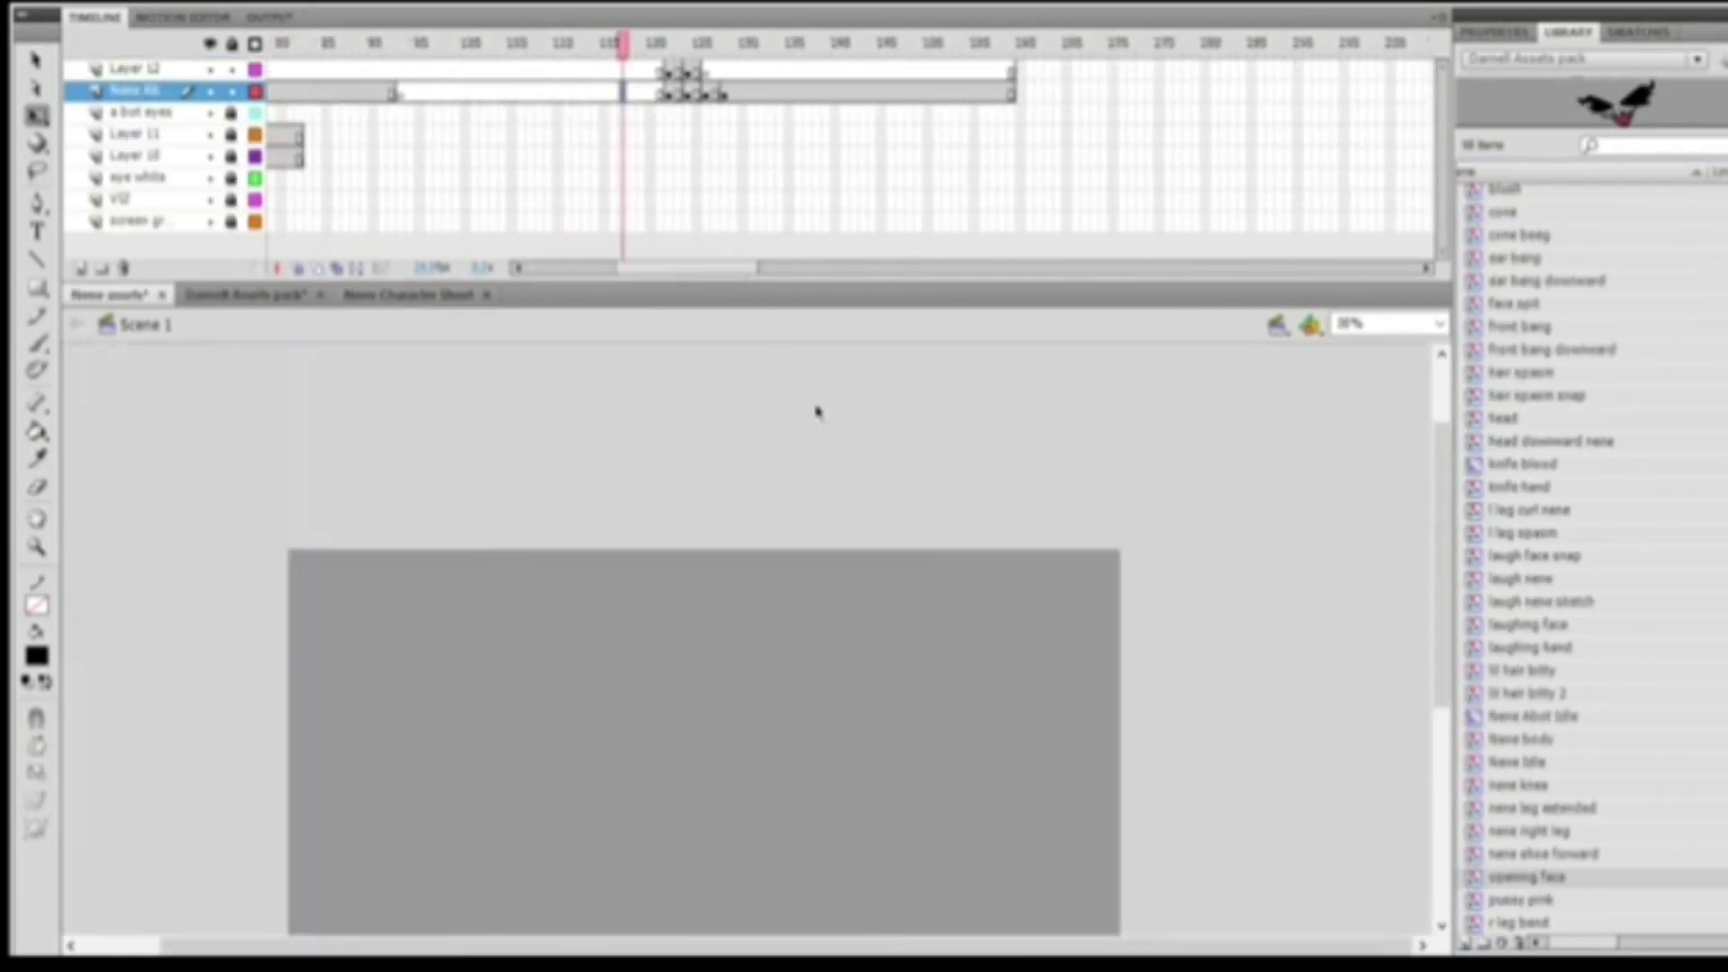
{"action": "right_click", "coordinate": [857, 454]}
{"action": "left_click", "coordinate": [926, 551]}
{"action": "key", "text": "ctrl+="}
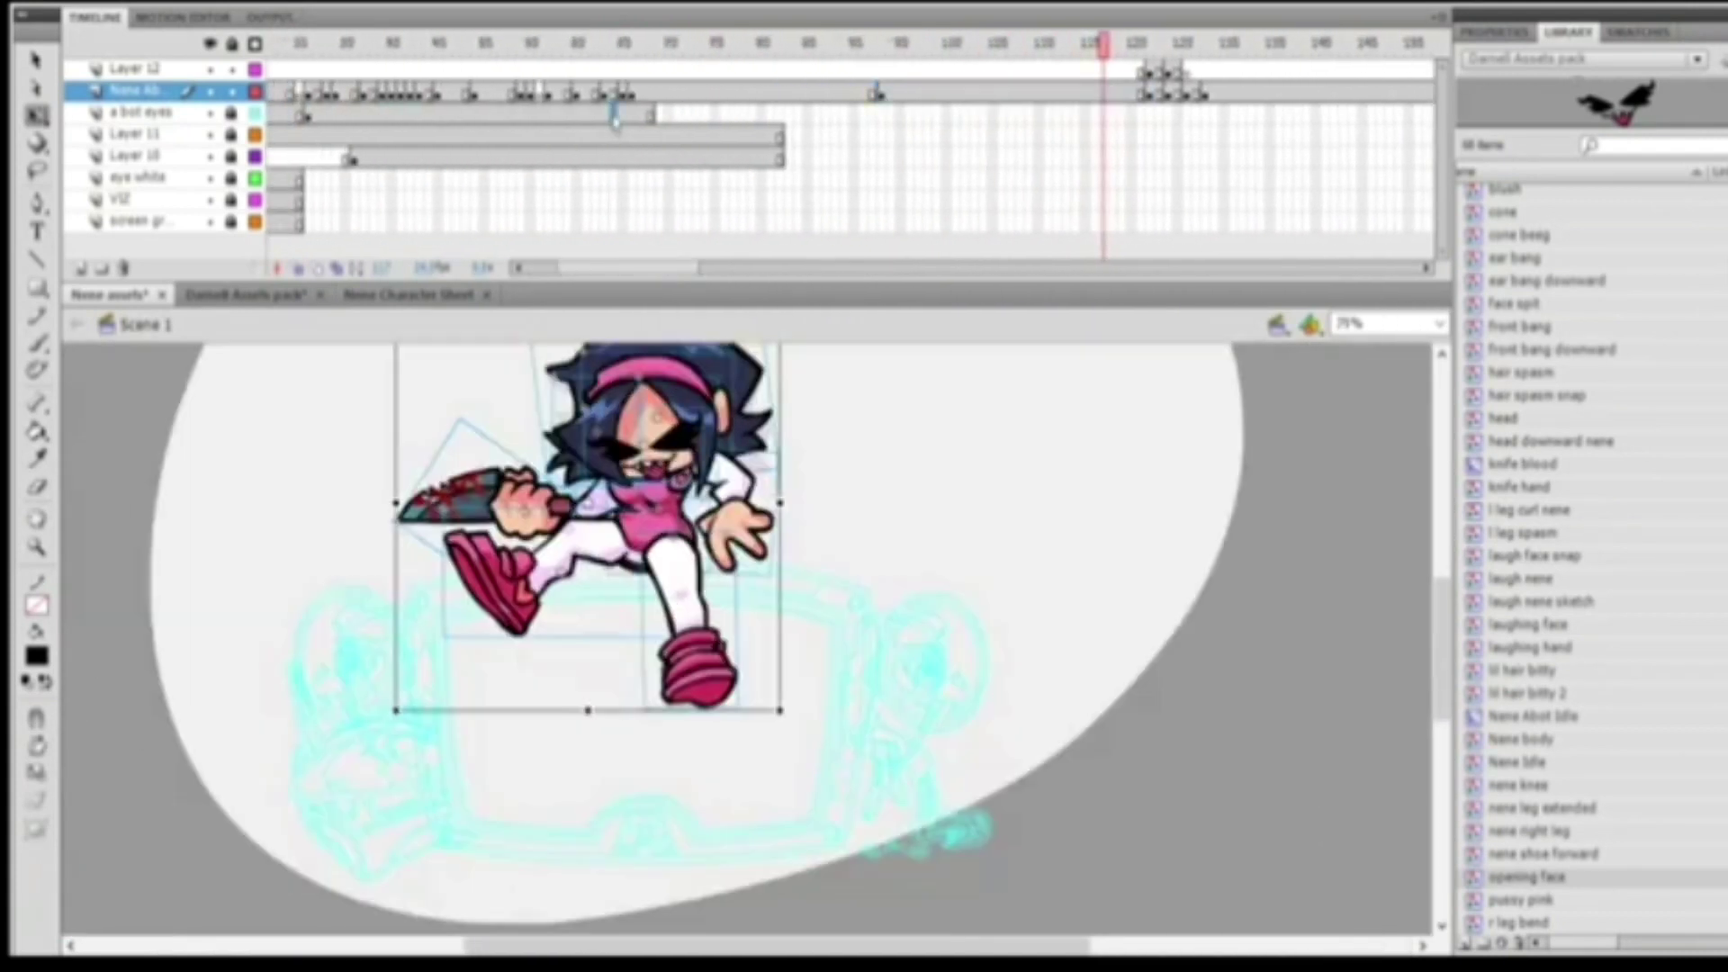
Extend the a bot eyes layer to frame 160 and show it in full colour.
{"action": "left_click", "coordinate": [618, 114]}
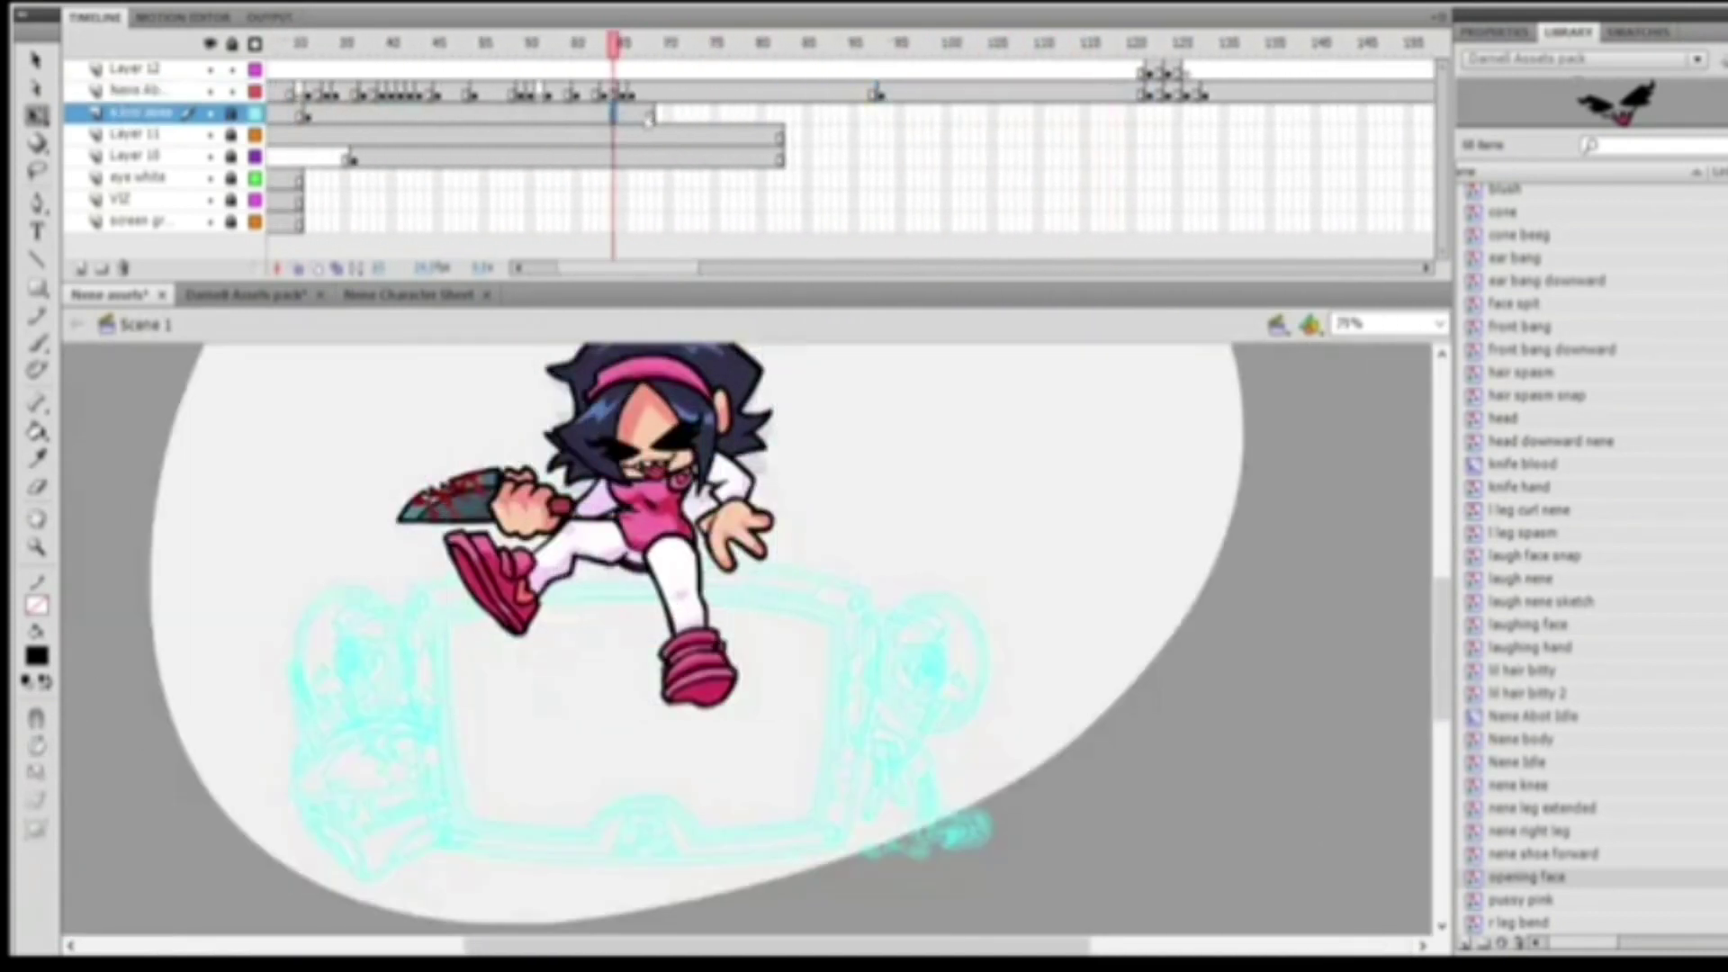
{"action": "left_click_drag", "start_coordinate": [631, 43], "coordinate": [878, 44]}
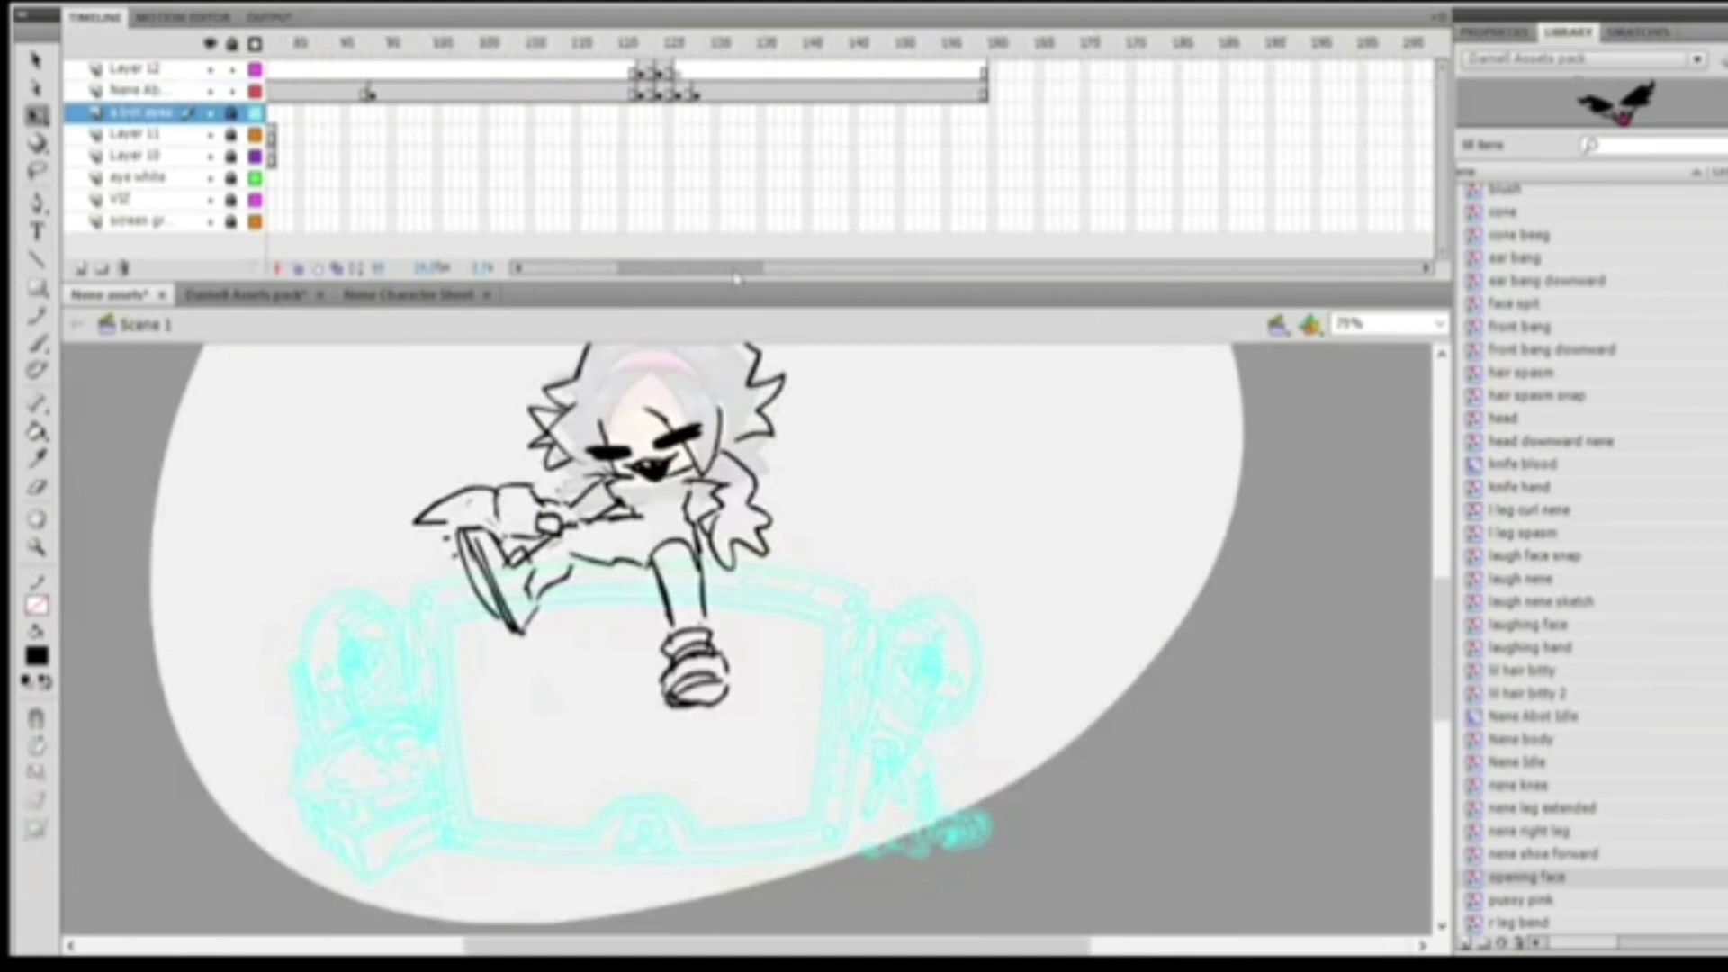
{"action": "right_click", "coordinate": [875, 113]}
{"action": "left_click", "coordinate": [942, 221]}
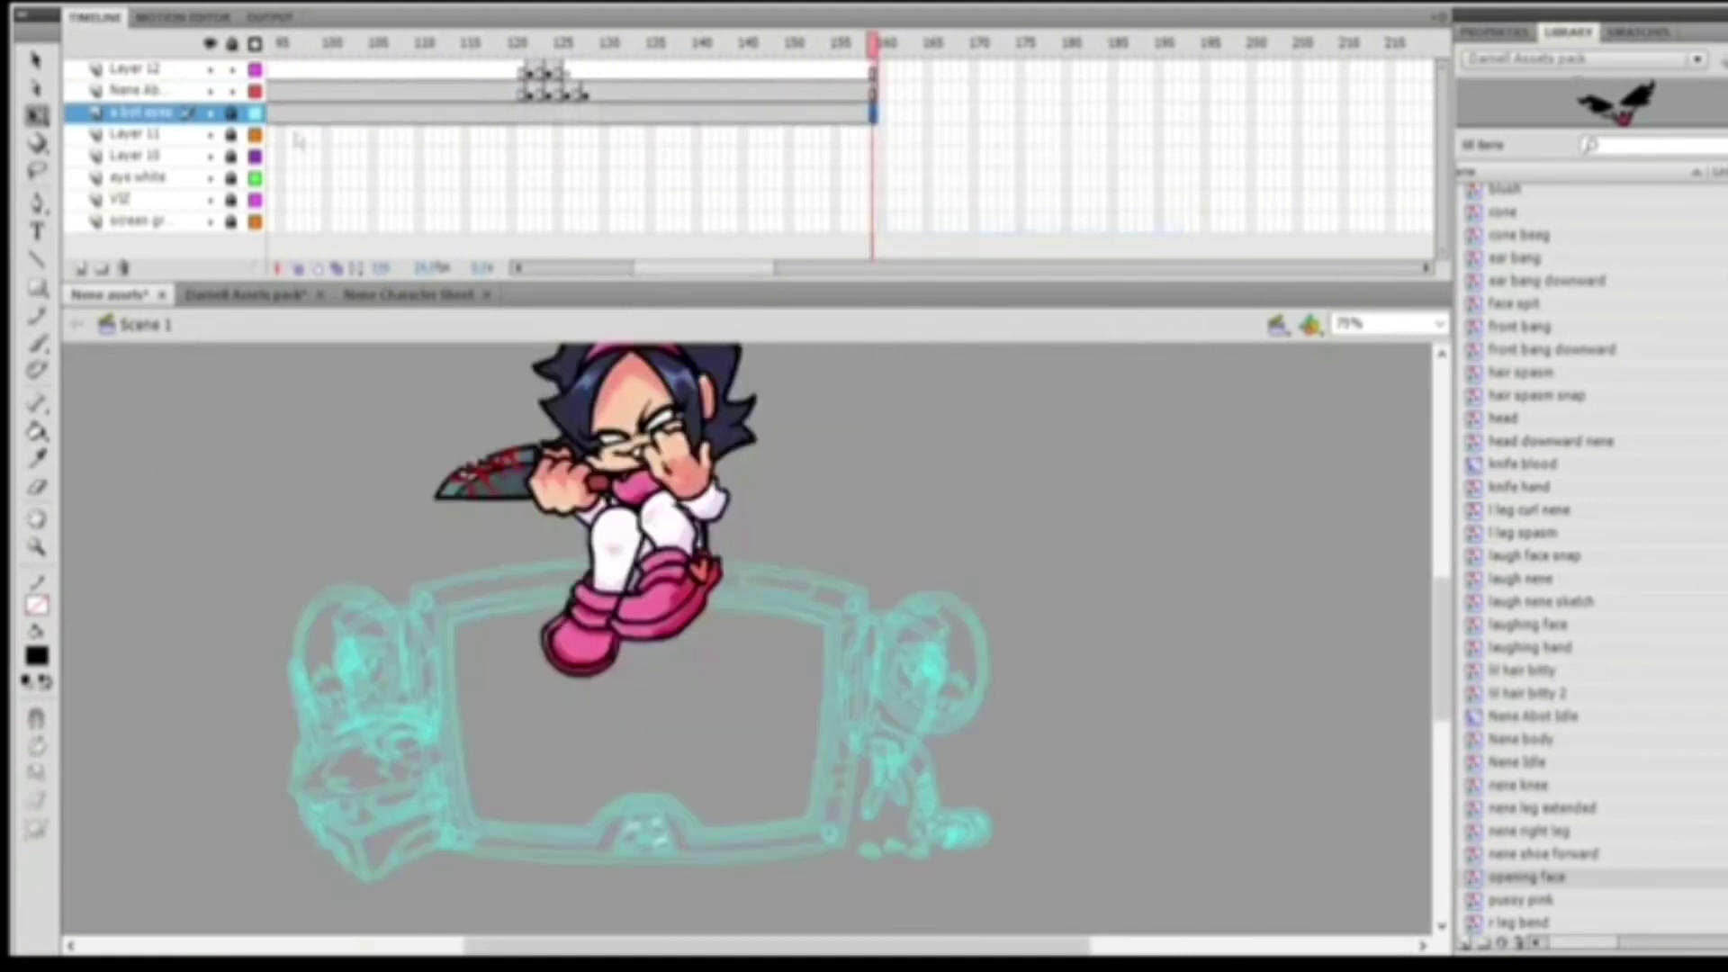
{"action": "left_click", "coordinate": [254, 114]}
{"action": "left_click_drag", "start_coordinate": [1013, 504], "coordinate": [1114, 581]}
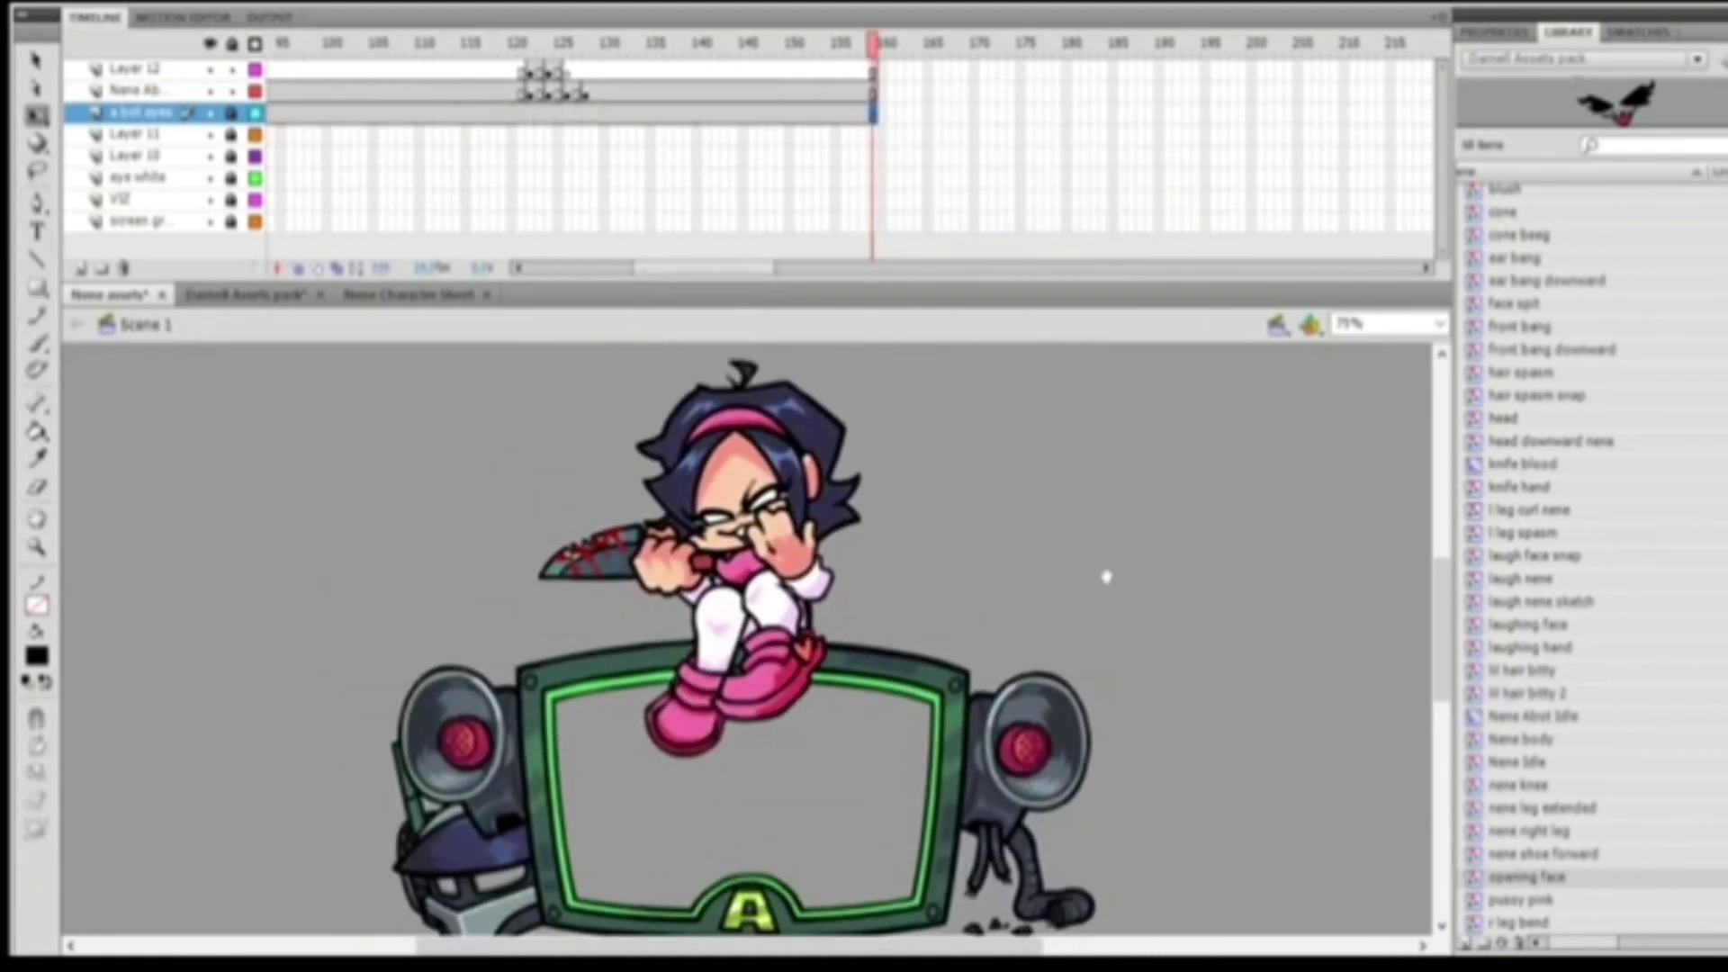
{"action": "left_click_drag", "start_coordinate": [681, 269], "coordinate": [640, 268]}
Preview Nene's laugh from frames 100 and 97, stopping at frame 138.
{"action": "left_click", "coordinate": [611, 45]}
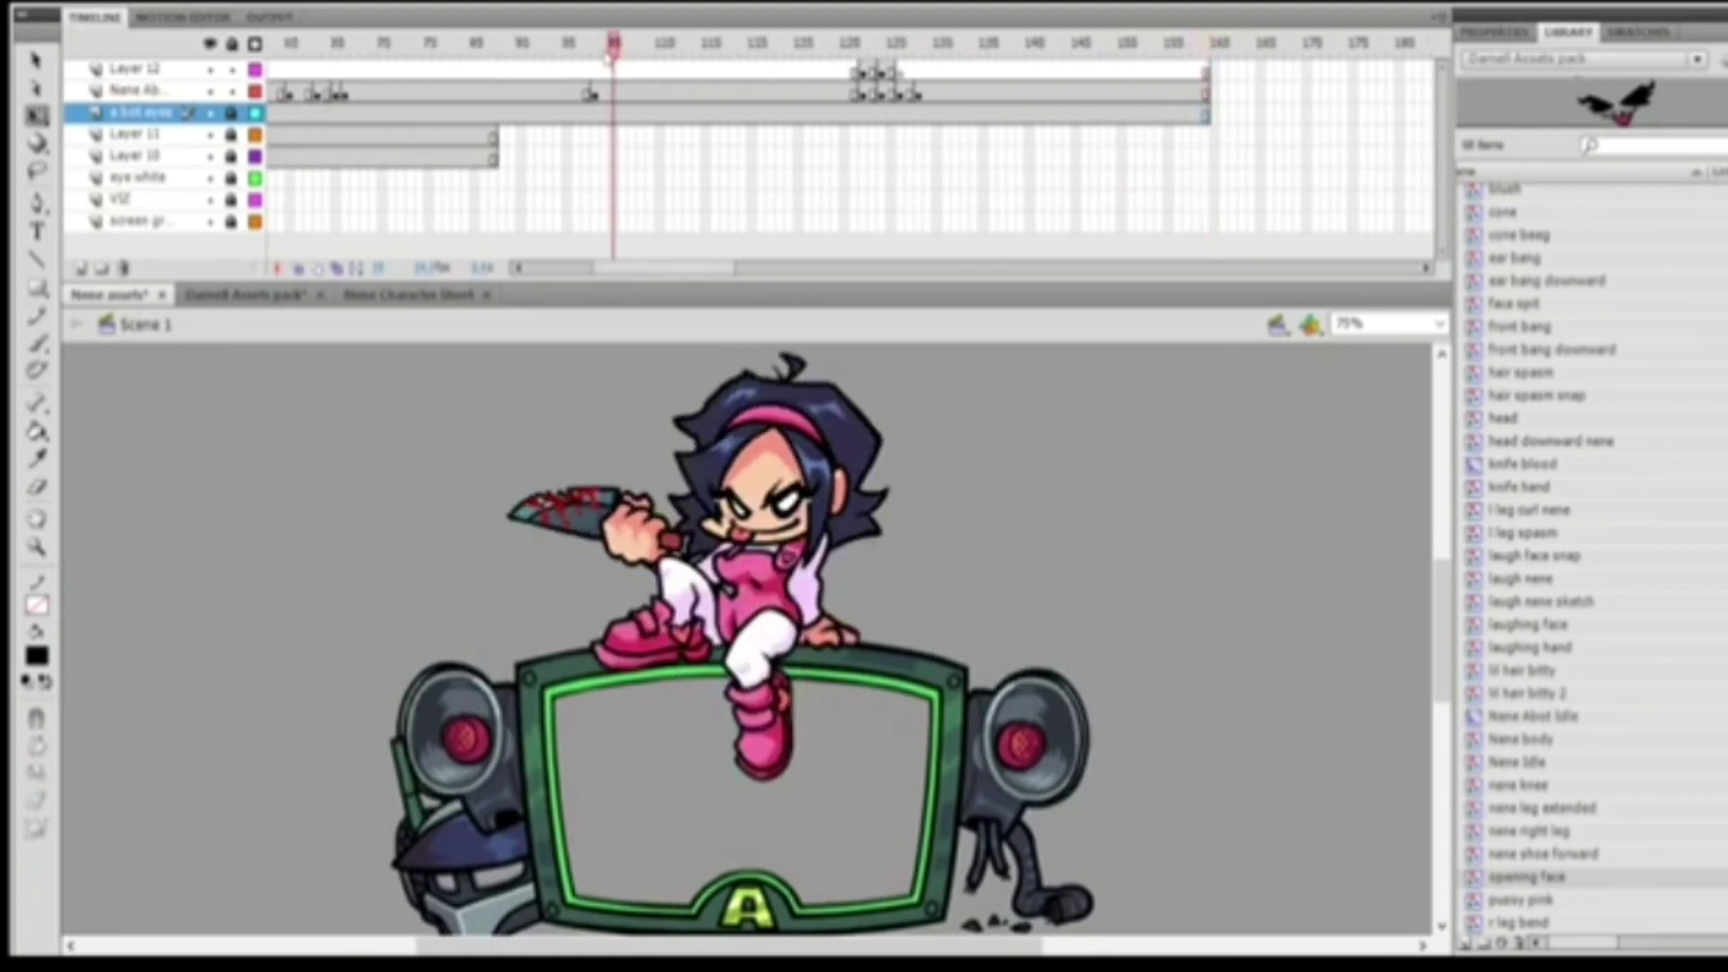
{"action": "key", "text": "Return"}
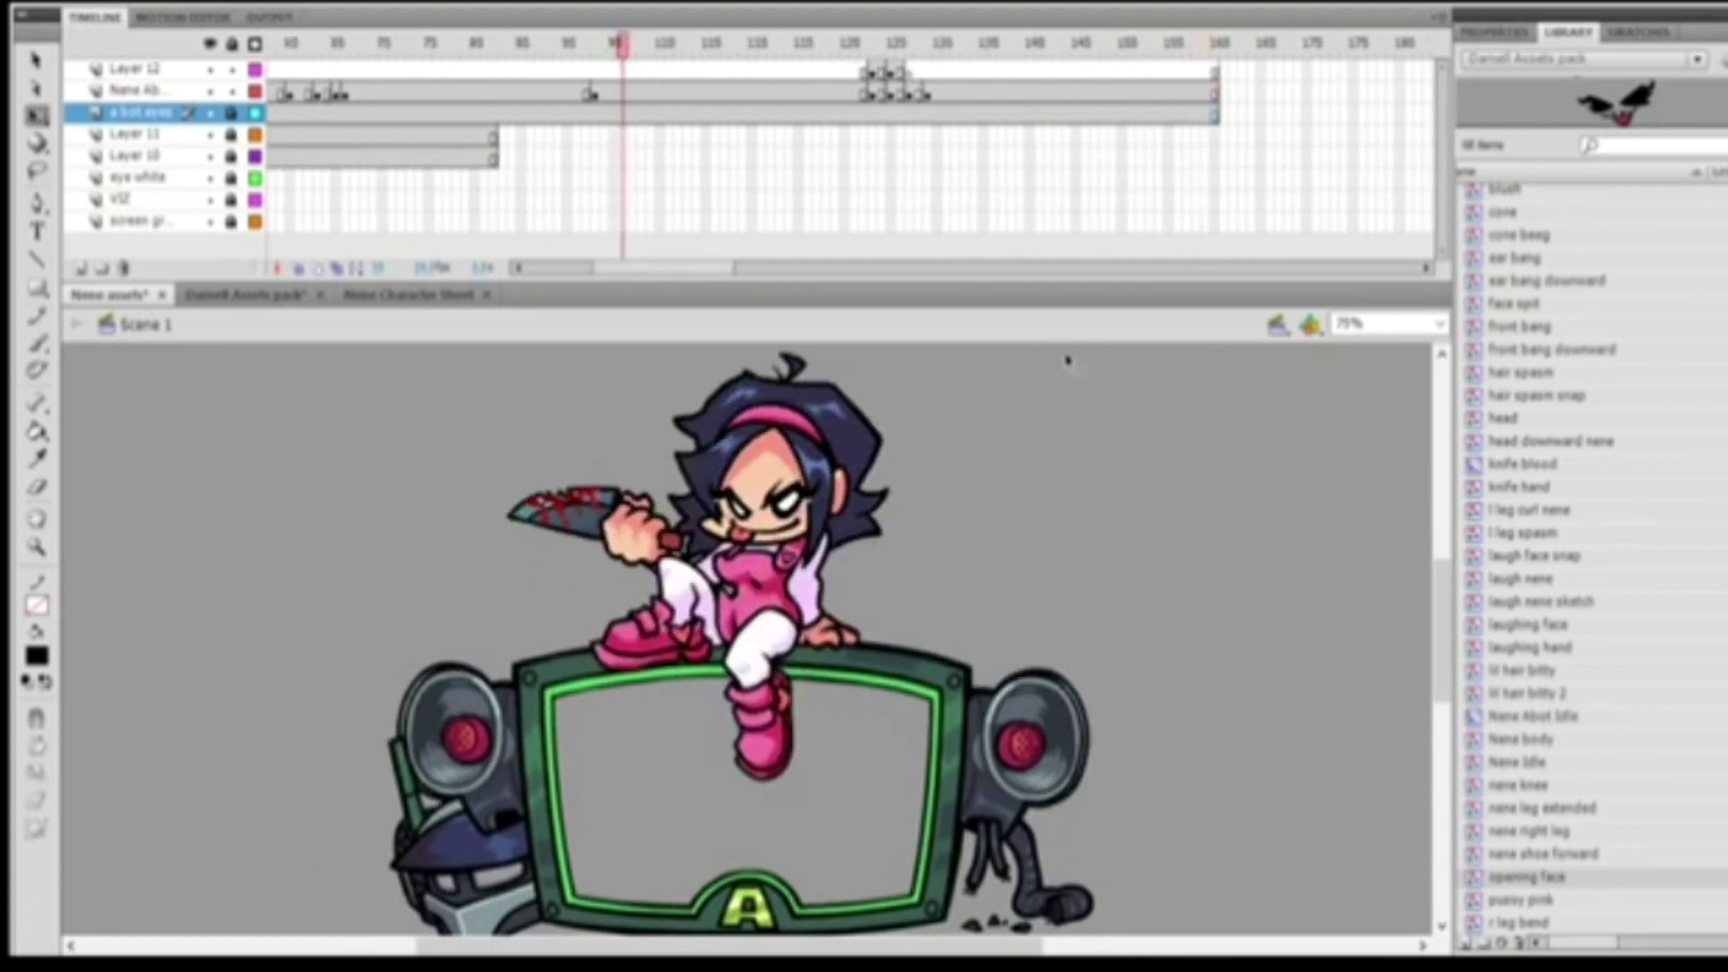
{"action": "left_click", "coordinate": [1173, 44]}
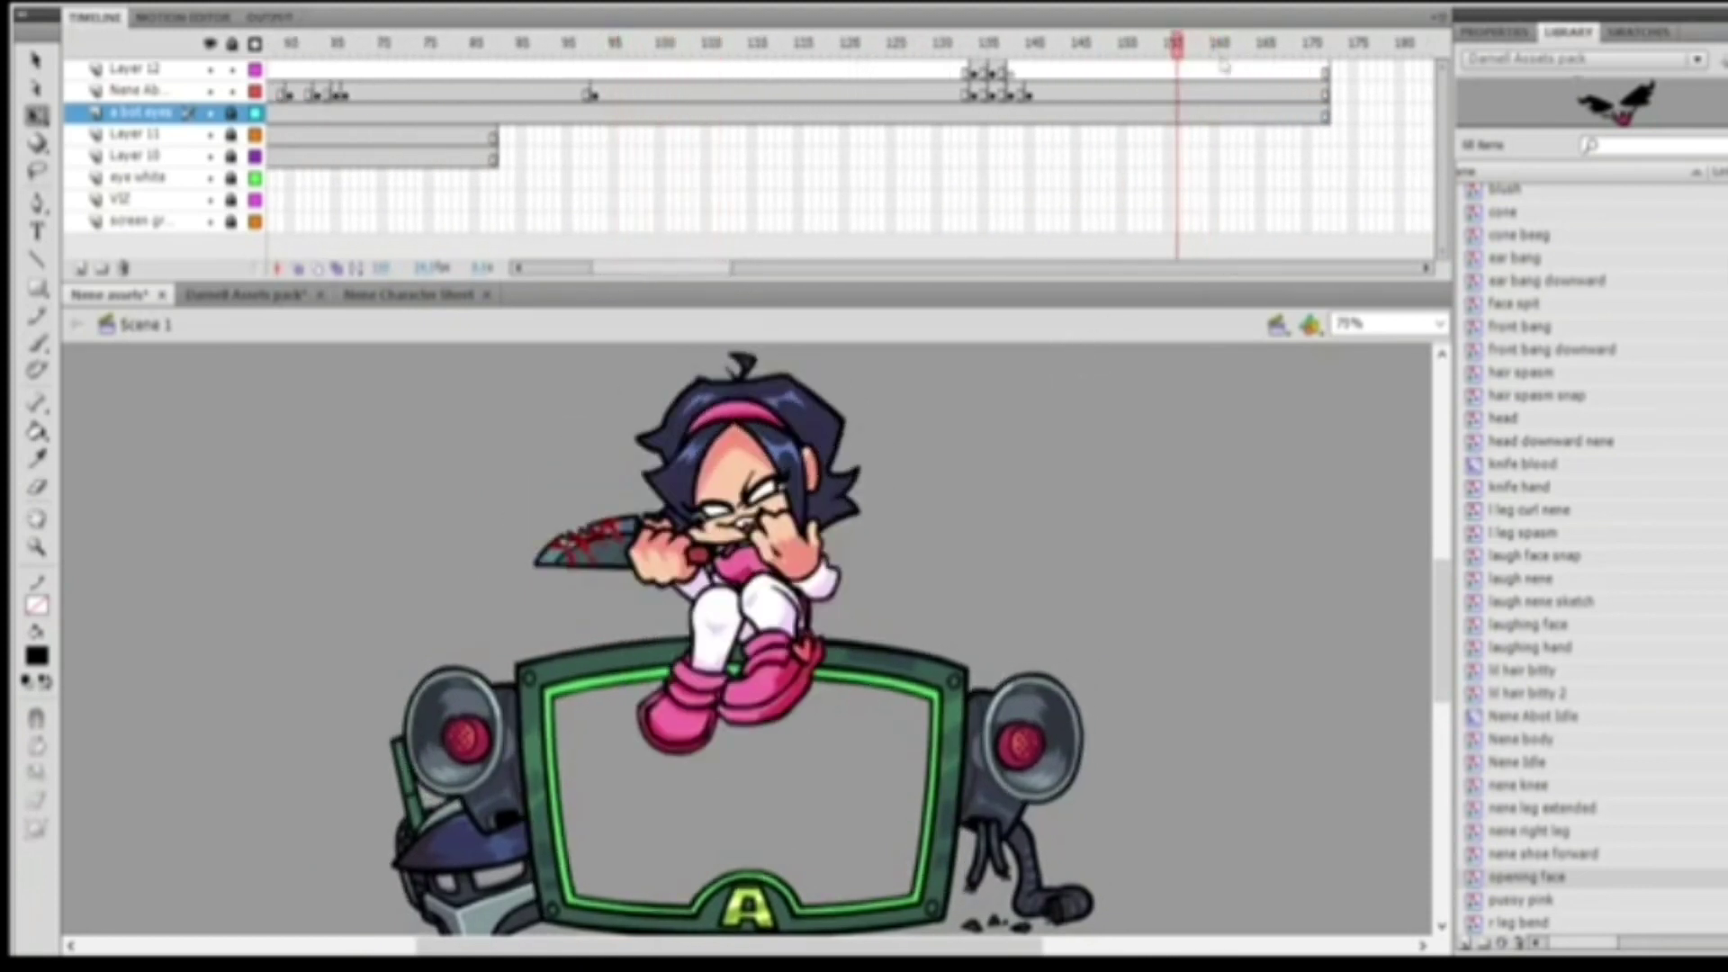
{"action": "left_click", "coordinate": [621, 44]}
{"action": "key", "text": "Return"}
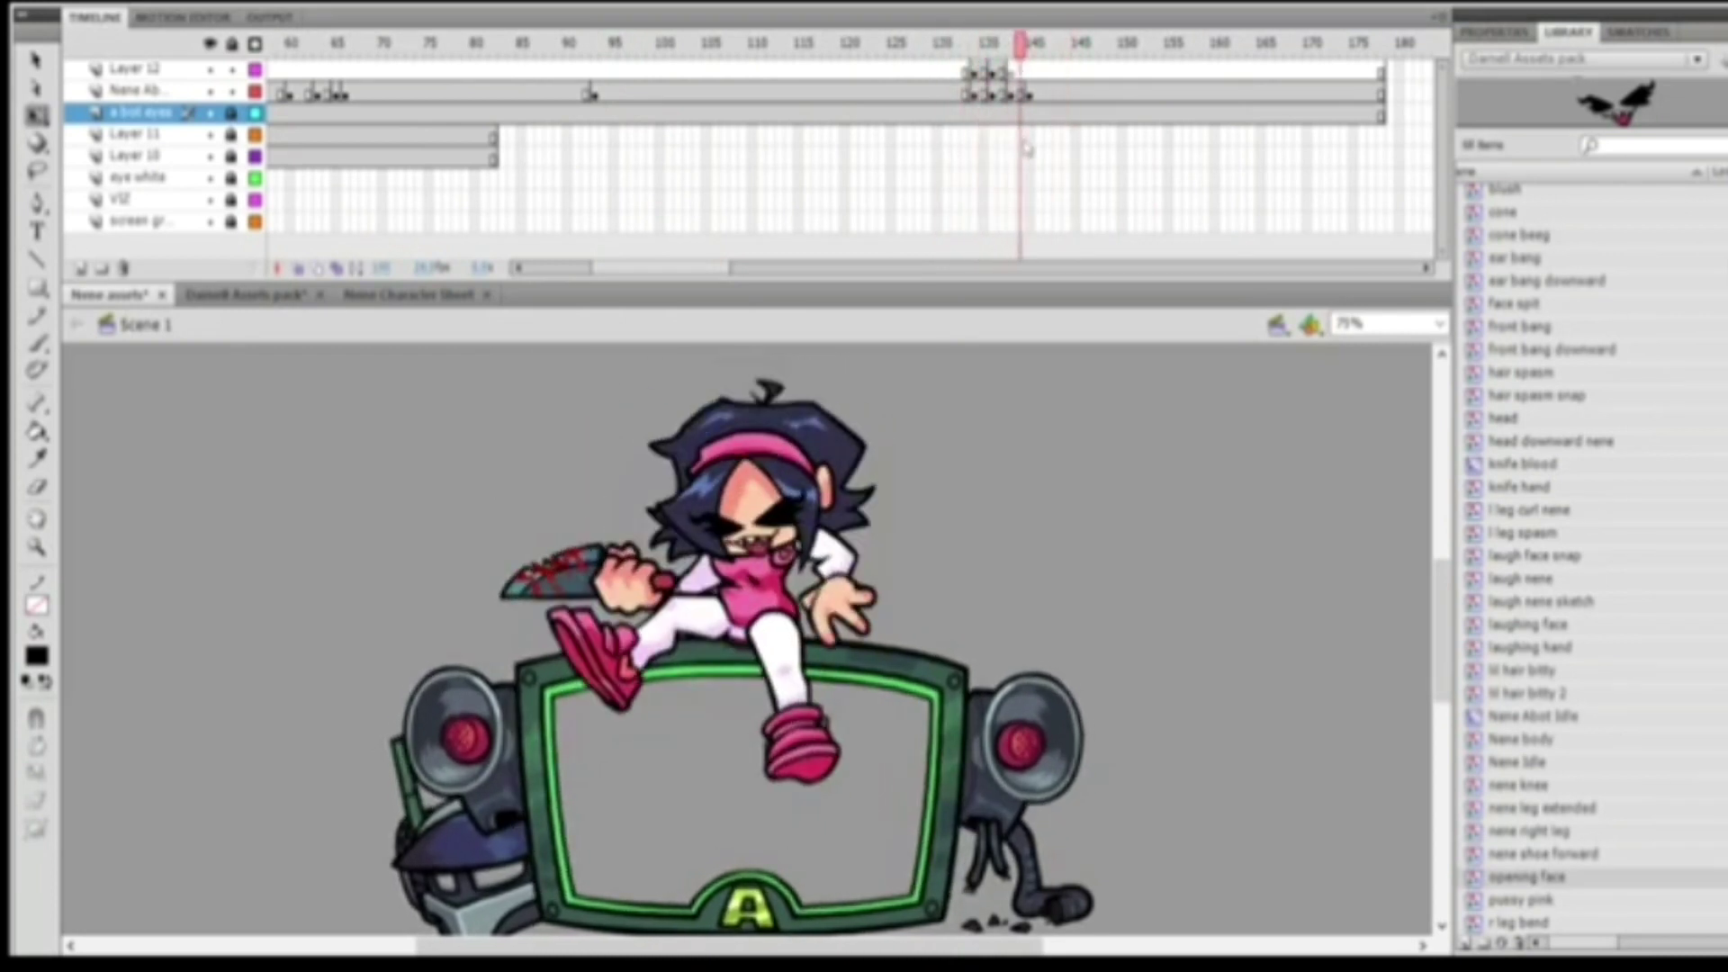
{"action": "left_click", "coordinate": [1019, 92]}
Review Nene's animation from frame 88 through frames 135 to 141.
{"action": "right_click", "coordinate": [1019, 92]}
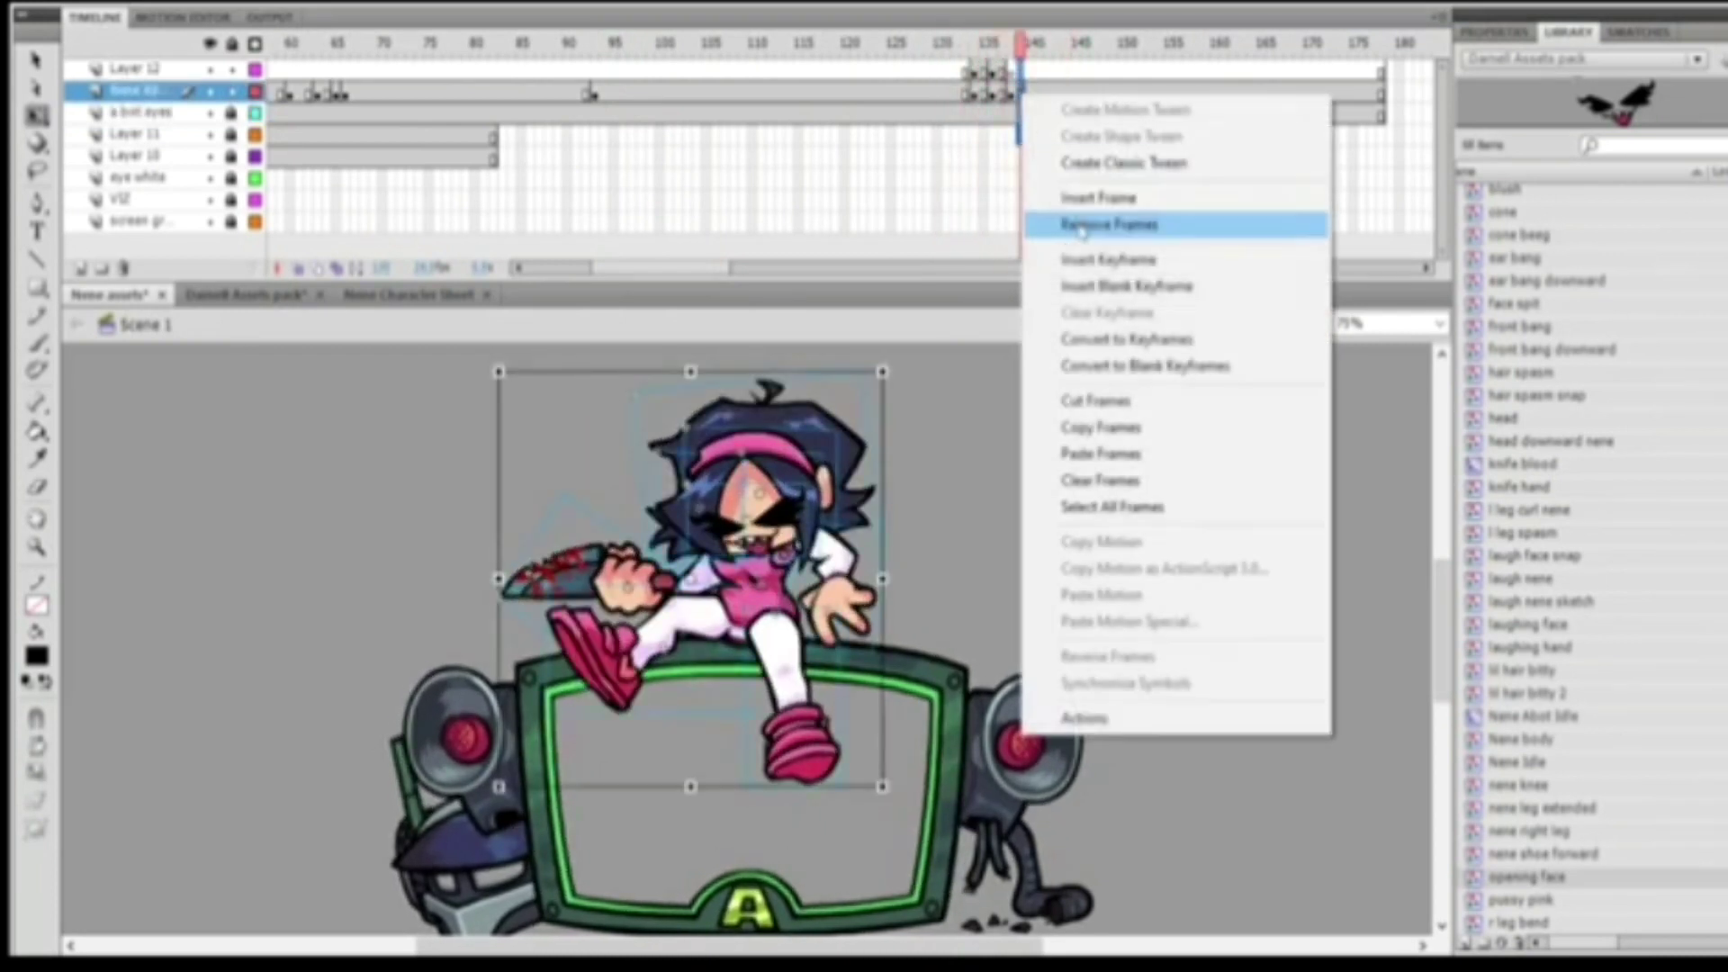
{"action": "left_click", "coordinate": [1107, 224]}
{"action": "left_click_drag", "start_coordinate": [1071, 220], "coordinate": [548, 220]}
{"action": "key", "text": "Return"}
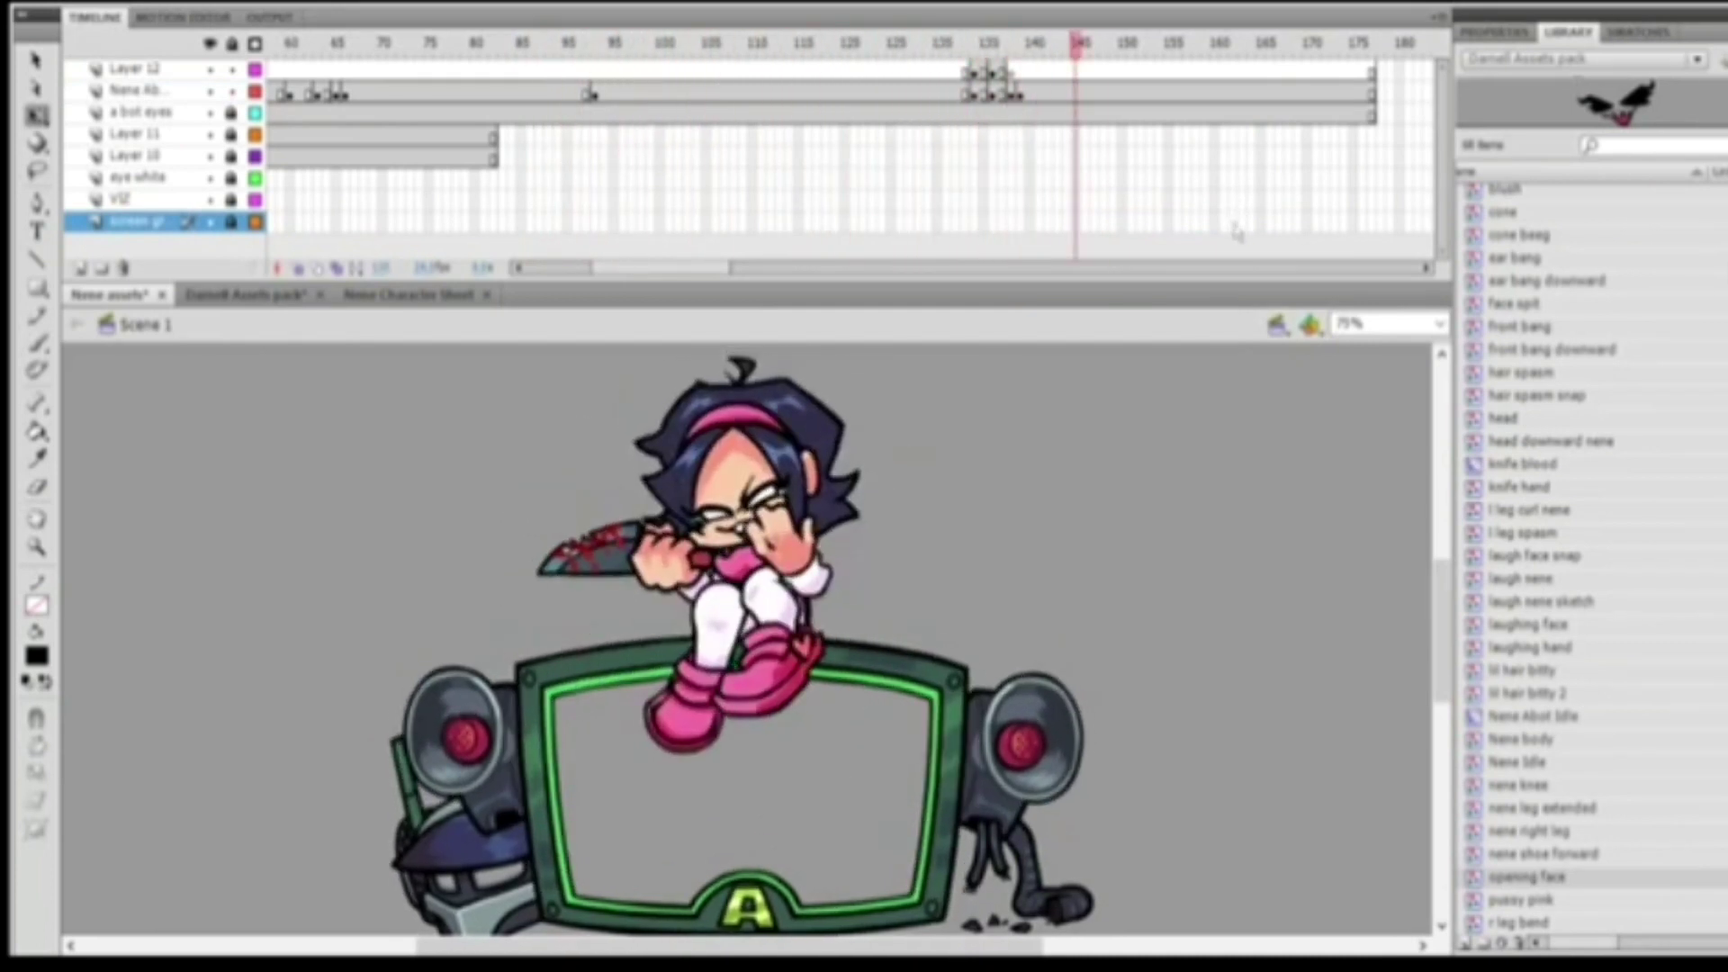
{"action": "mouse_move", "coordinate": [1026, 177]}
{"action": "left_mouse_down"}
{"action": "mouse_move", "coordinate": [1042, 178]}
{"action": "mouse_move", "coordinate": [983, 179]}
{"action": "mouse_move", "coordinate": [1028, 179]}
{"action": "left_mouse_up"}
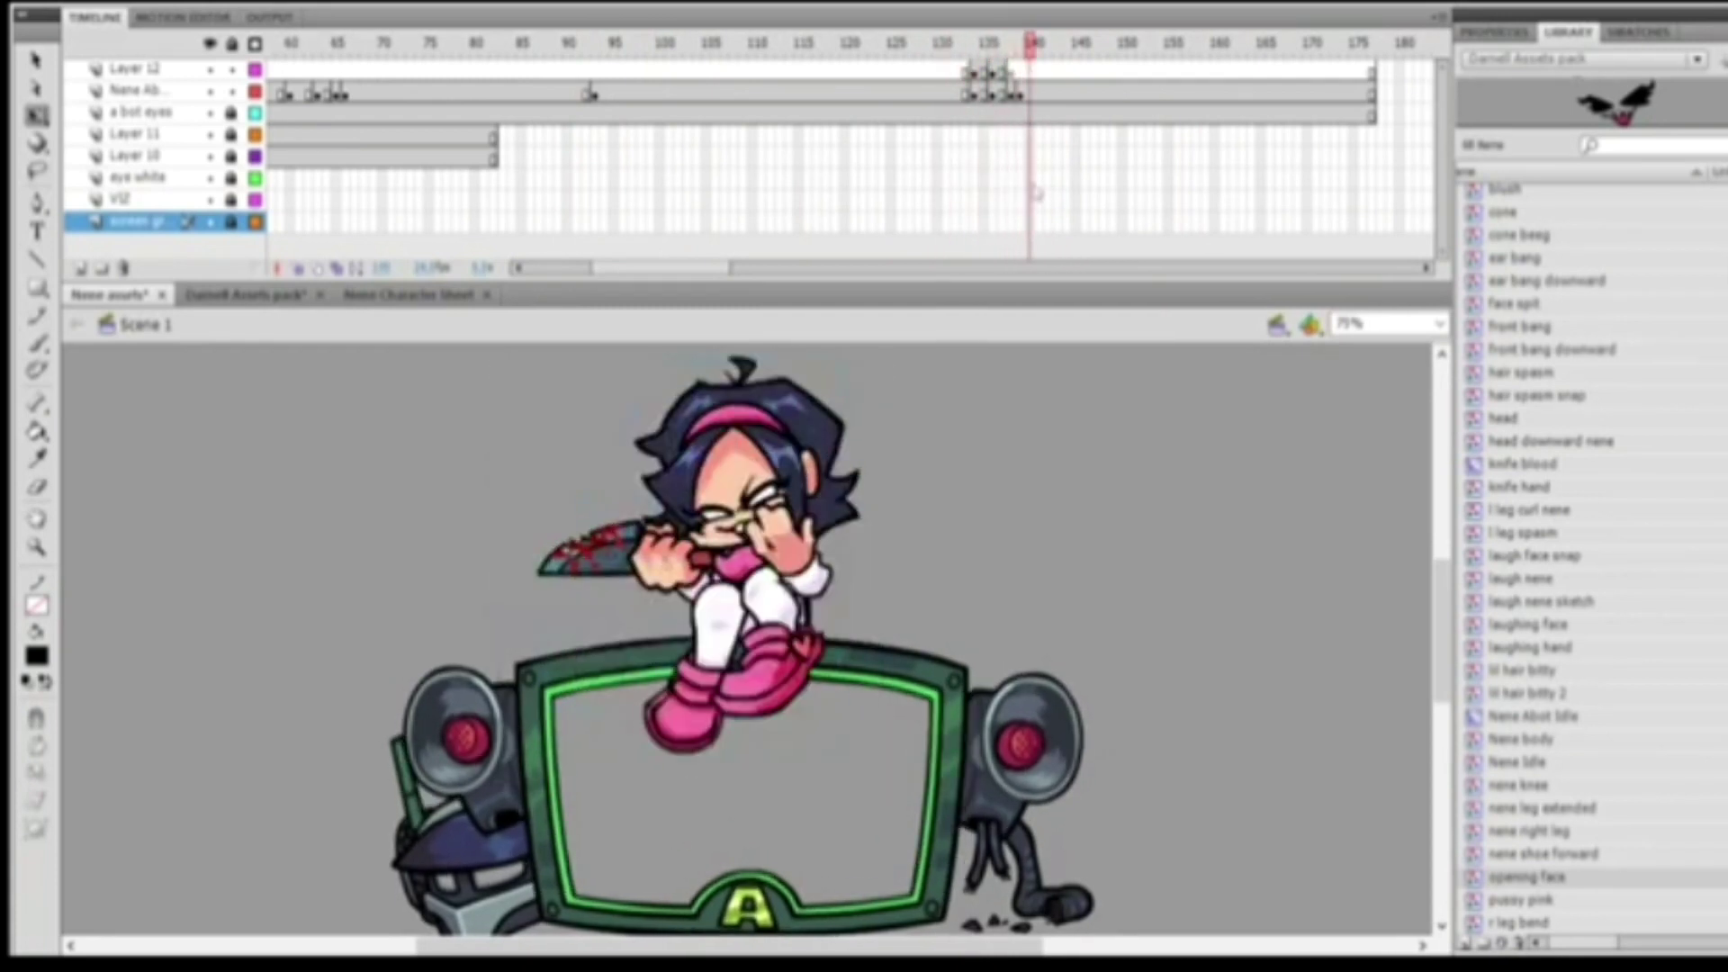
Add two hold frames at frame 138 on the Nene layer and preview the timing.
{"action": "left_click", "coordinate": [1012, 91]}
{"action": "key", "text": "F5"}
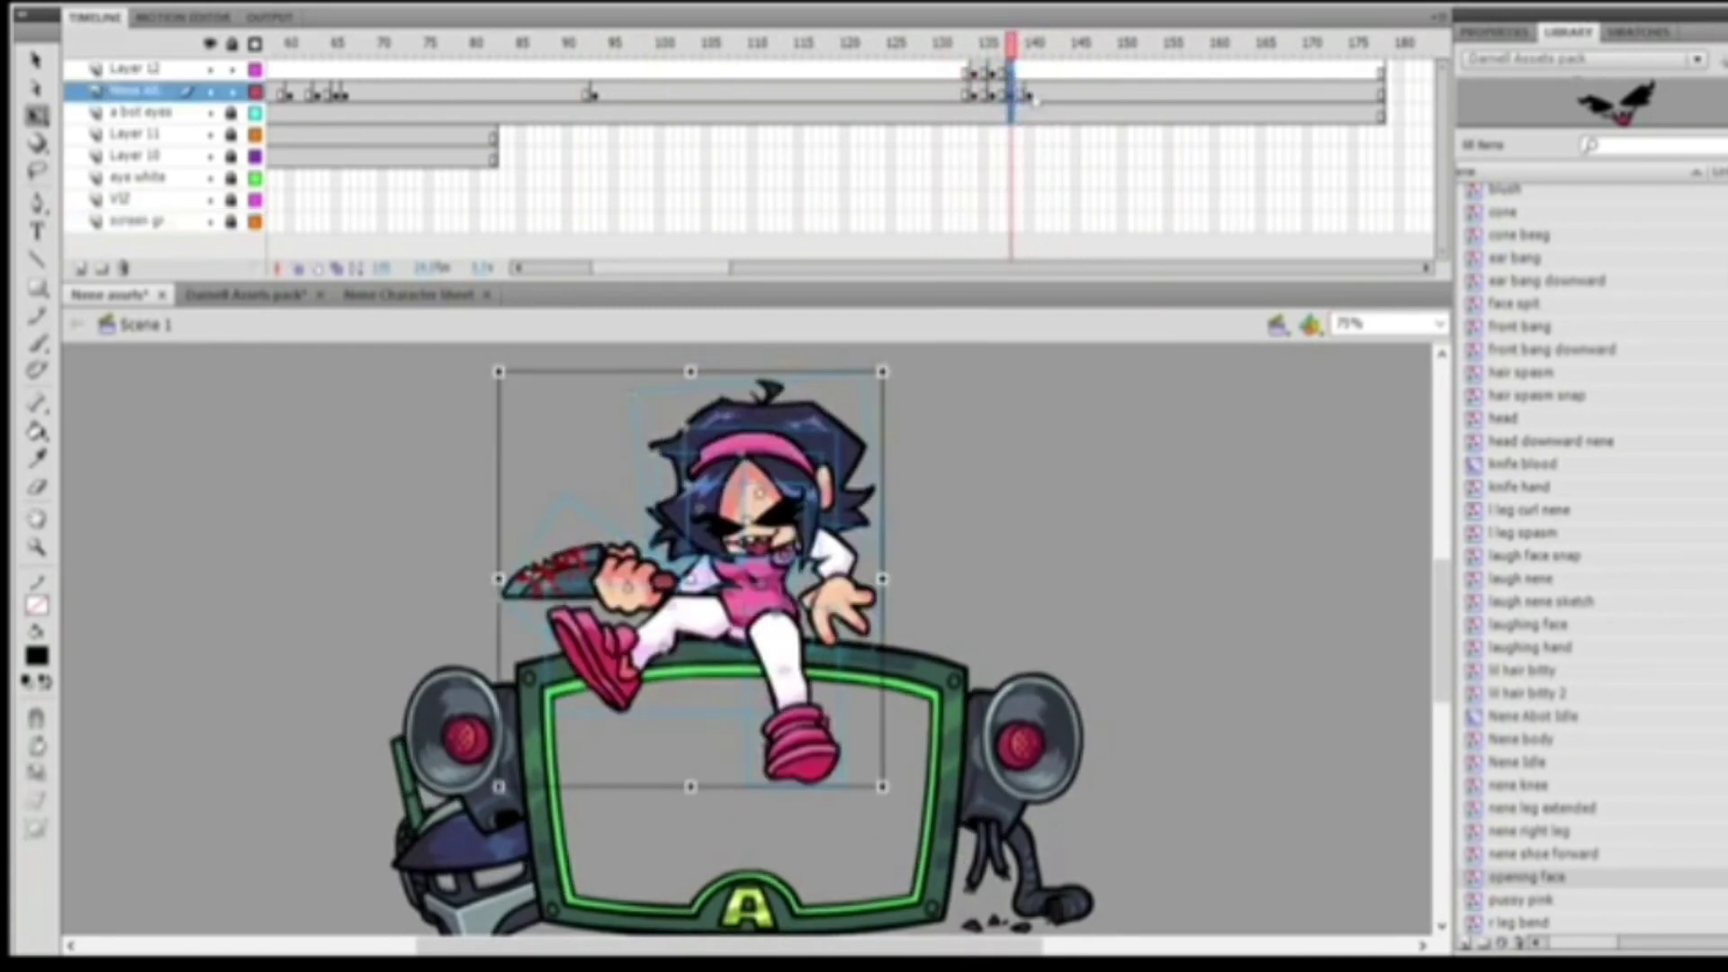
{"action": "key", "text": "F5"}
{"action": "left_click_drag", "start_coordinate": [1010, 162], "coordinate": [807, 159]}
{"action": "key", "text": "Return"}
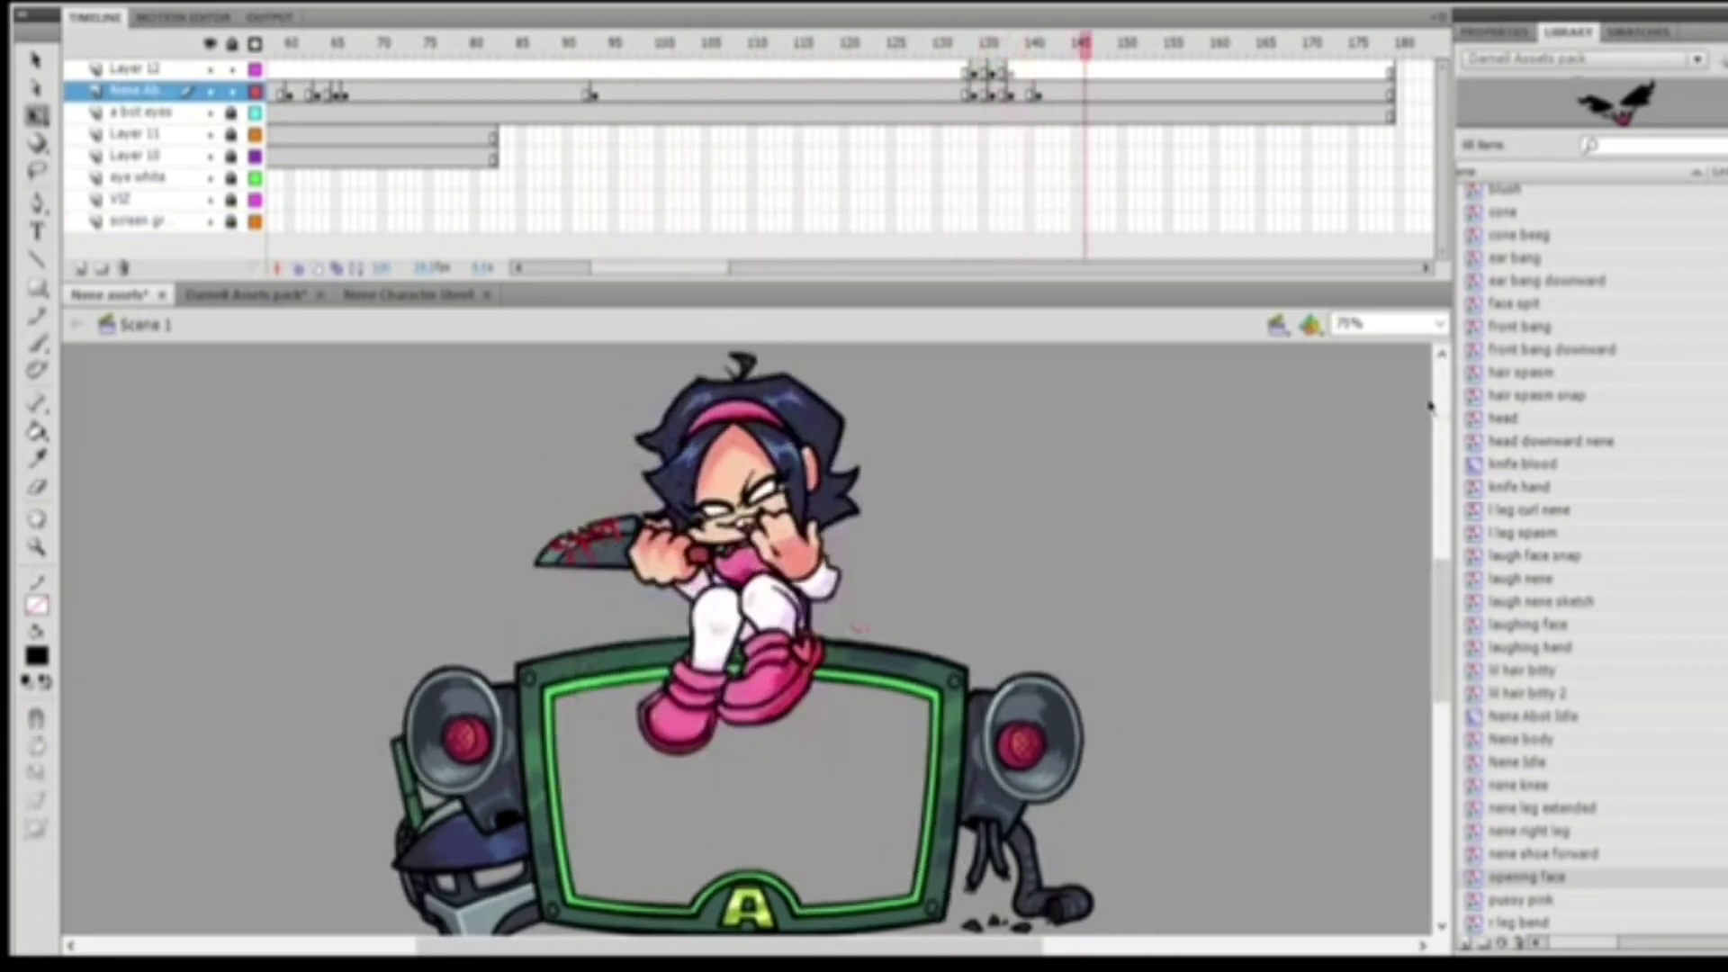
Remove one frame at frame 140 on the Nene layer.
{"action": "mouse_move", "coordinate": [1137, 162]}
{"action": "left_mouse_down"}
{"action": "mouse_move", "coordinate": [926, 162]}
{"action": "mouse_move", "coordinate": [1031, 162]}
{"action": "left_mouse_up"}
{"action": "left_click", "coordinate": [1011, 92]}
{"action": "left_click", "coordinate": [1015, 92]}
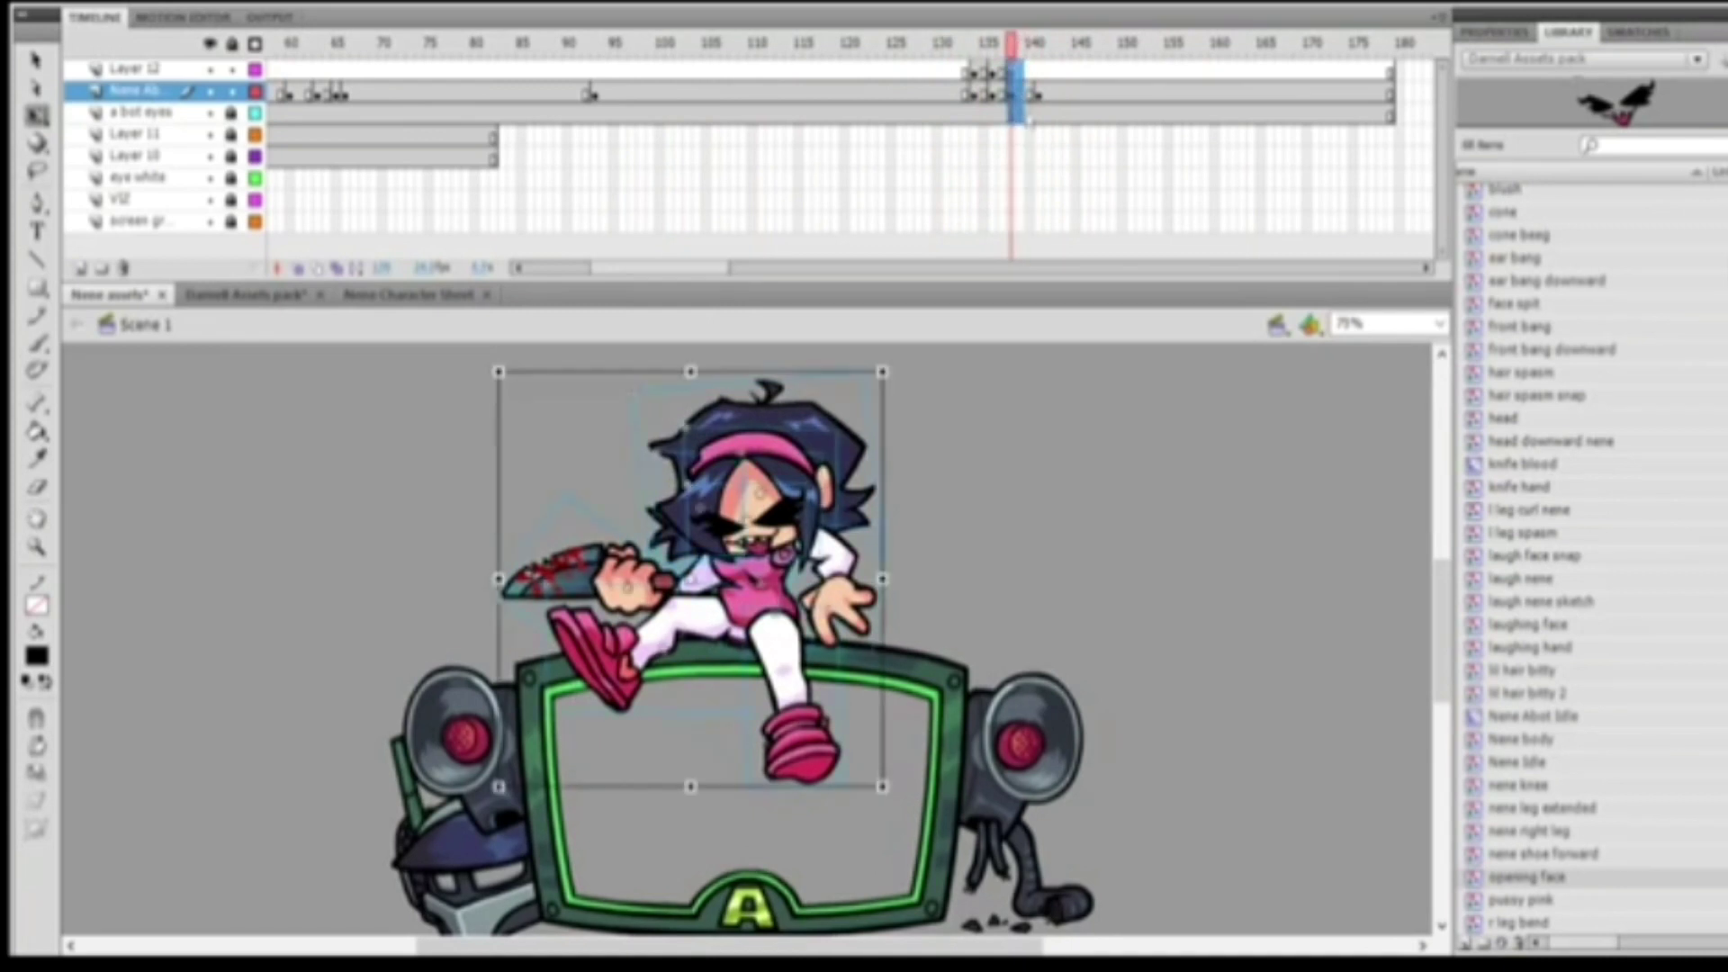
{"action": "left_click", "coordinate": [1034, 92]}
{"action": "right_click", "coordinate": [1030, 96]}
{"action": "left_click", "coordinate": [1088, 233]}
{"action": "left_click", "coordinate": [136, 220]}
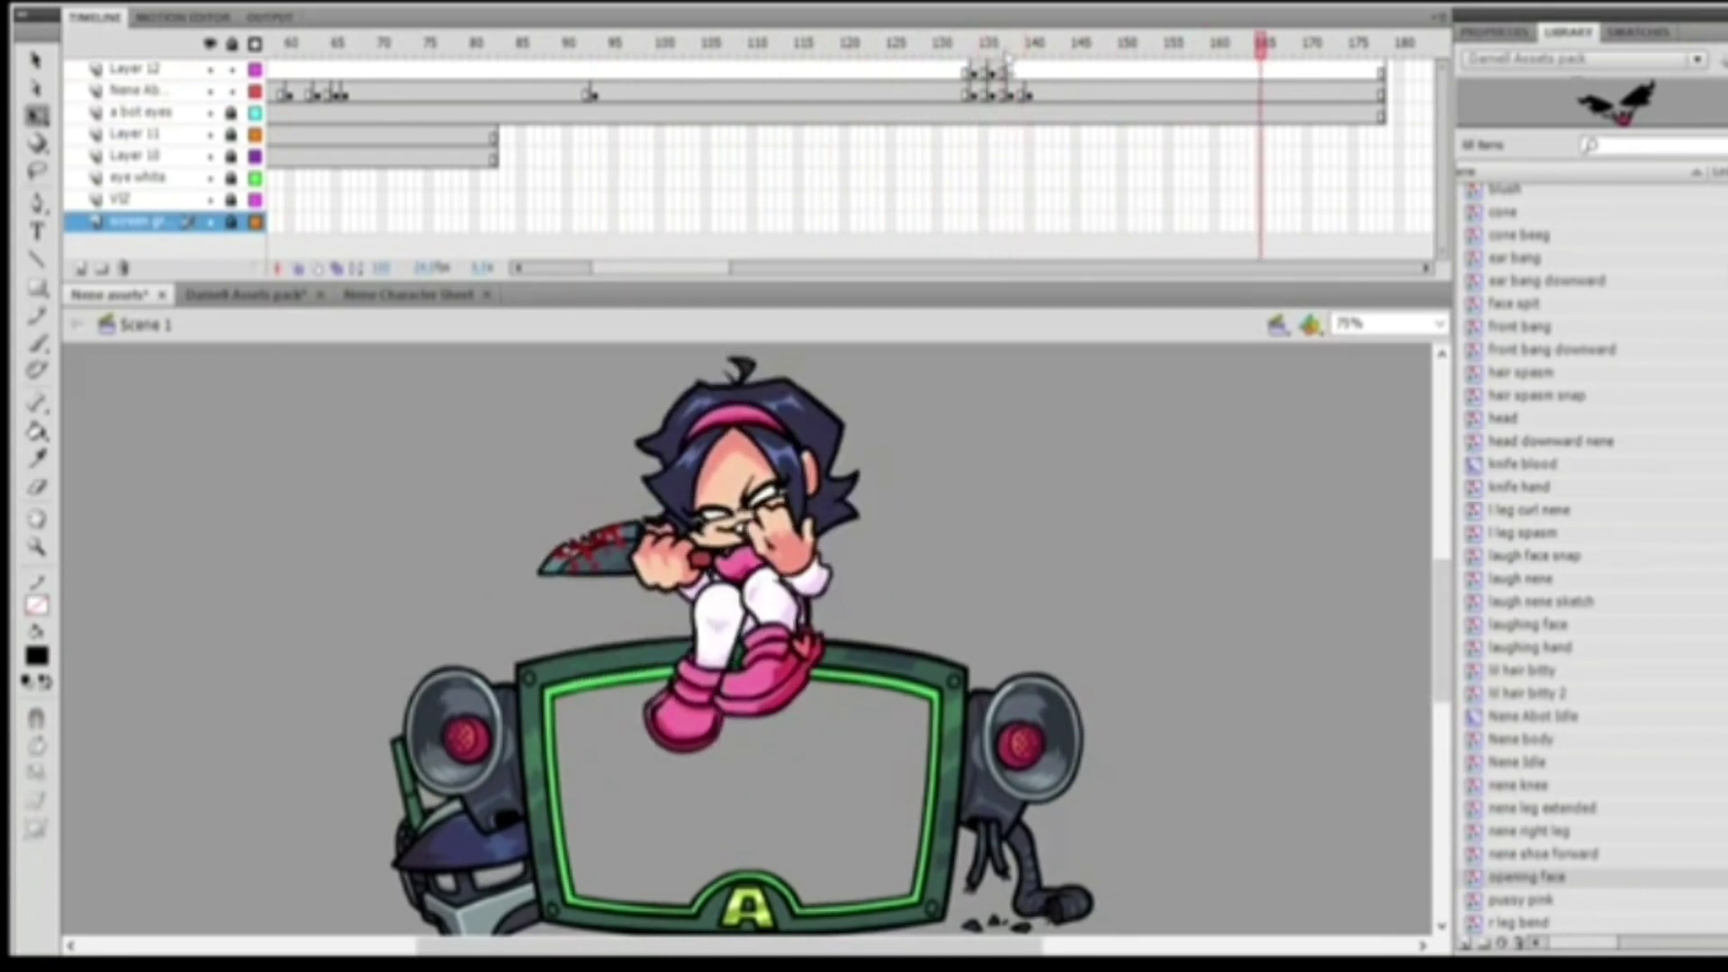
Play the retimed laugh, including from frame 92, and stop at frame 137.
{"action": "key", "text": "Return"}
{"action": "key", "text": "Return"}
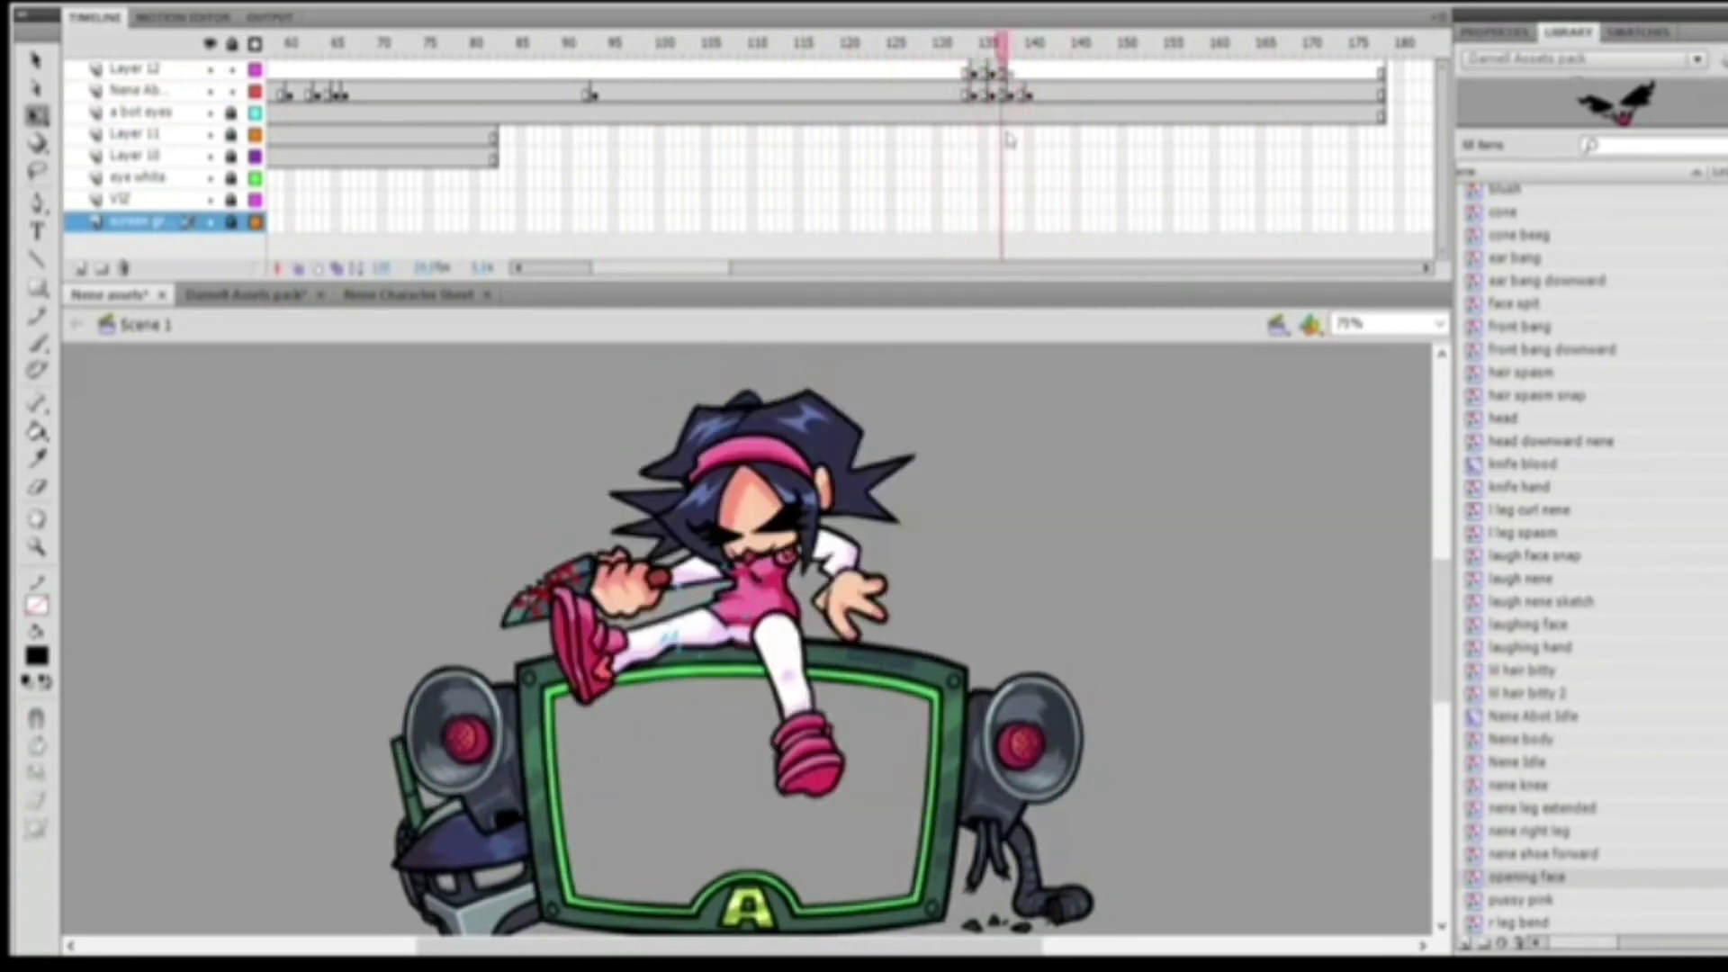
{"action": "left_click", "coordinate": [566, 136]}
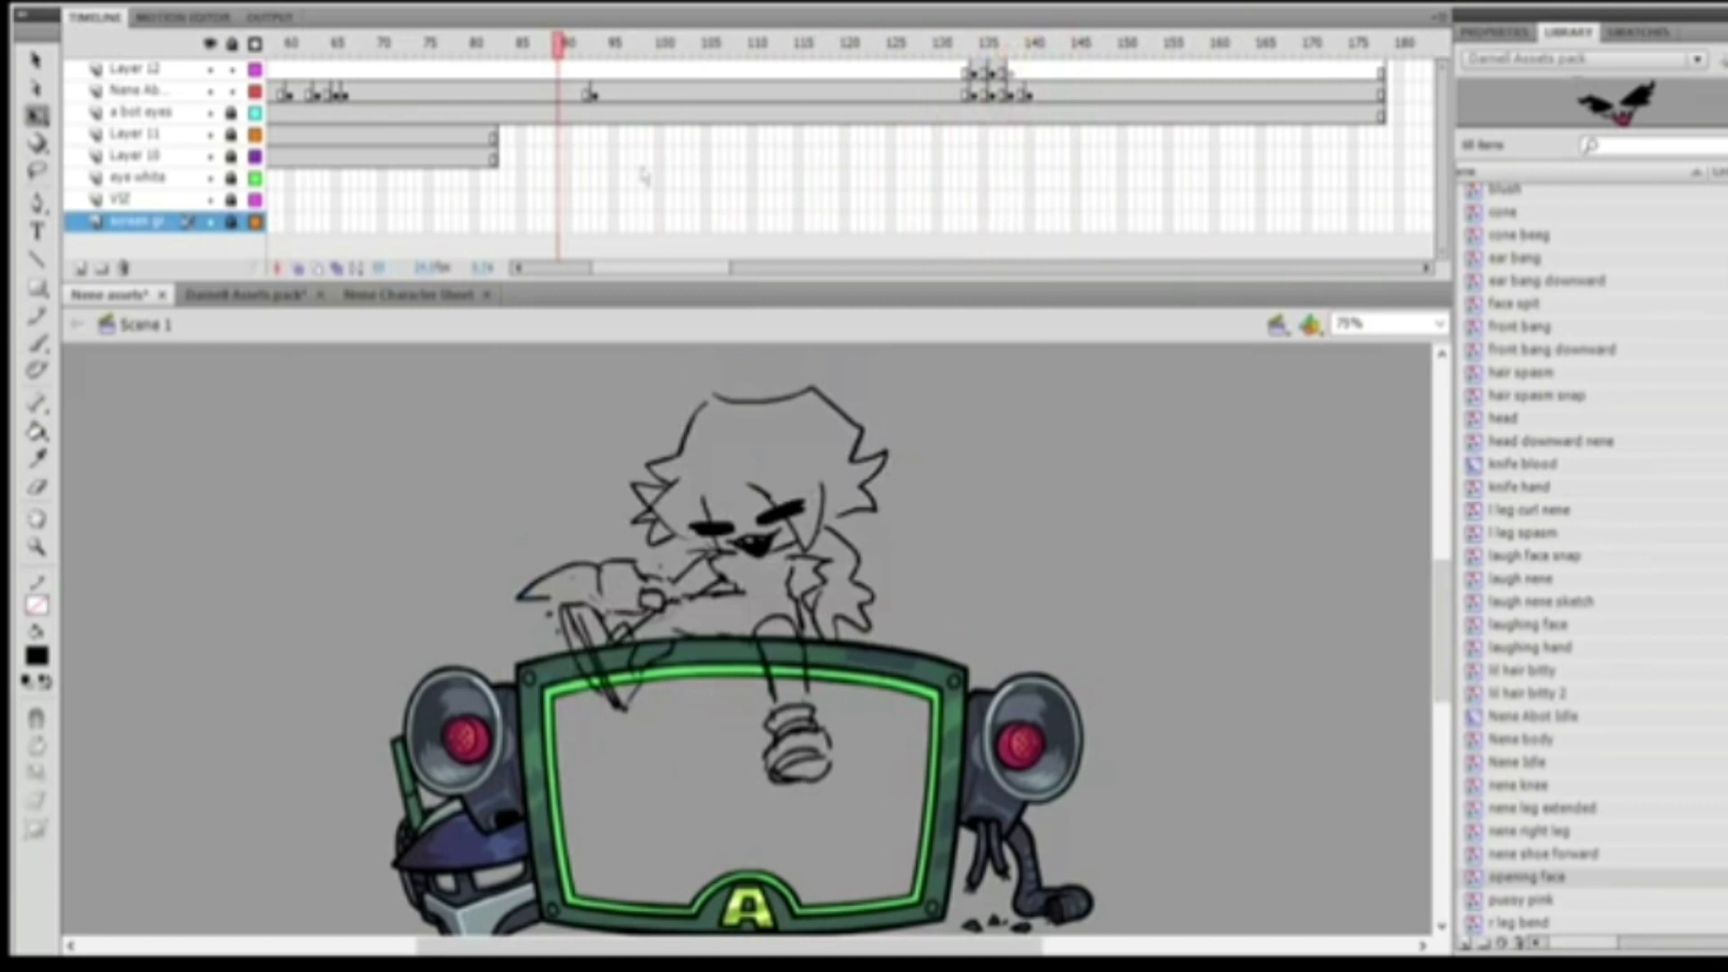
{"action": "key", "text": "Return"}
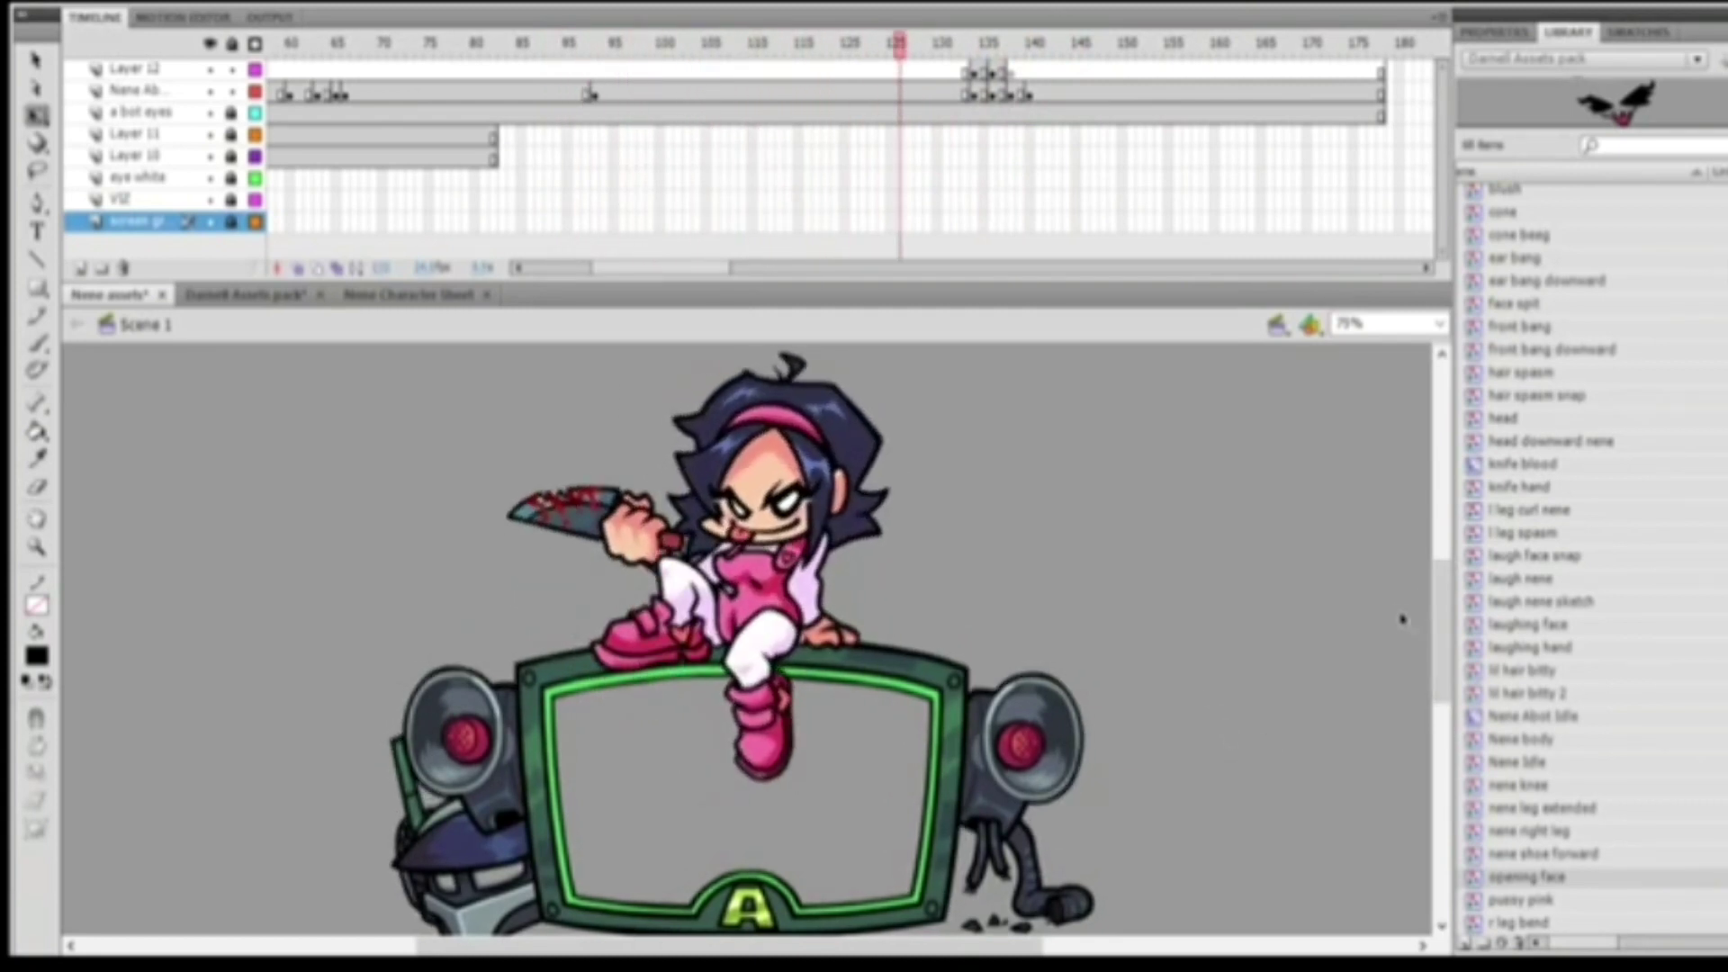
{"action": "left_click_drag", "start_coordinate": [945, 43], "coordinate": [1011, 44]}
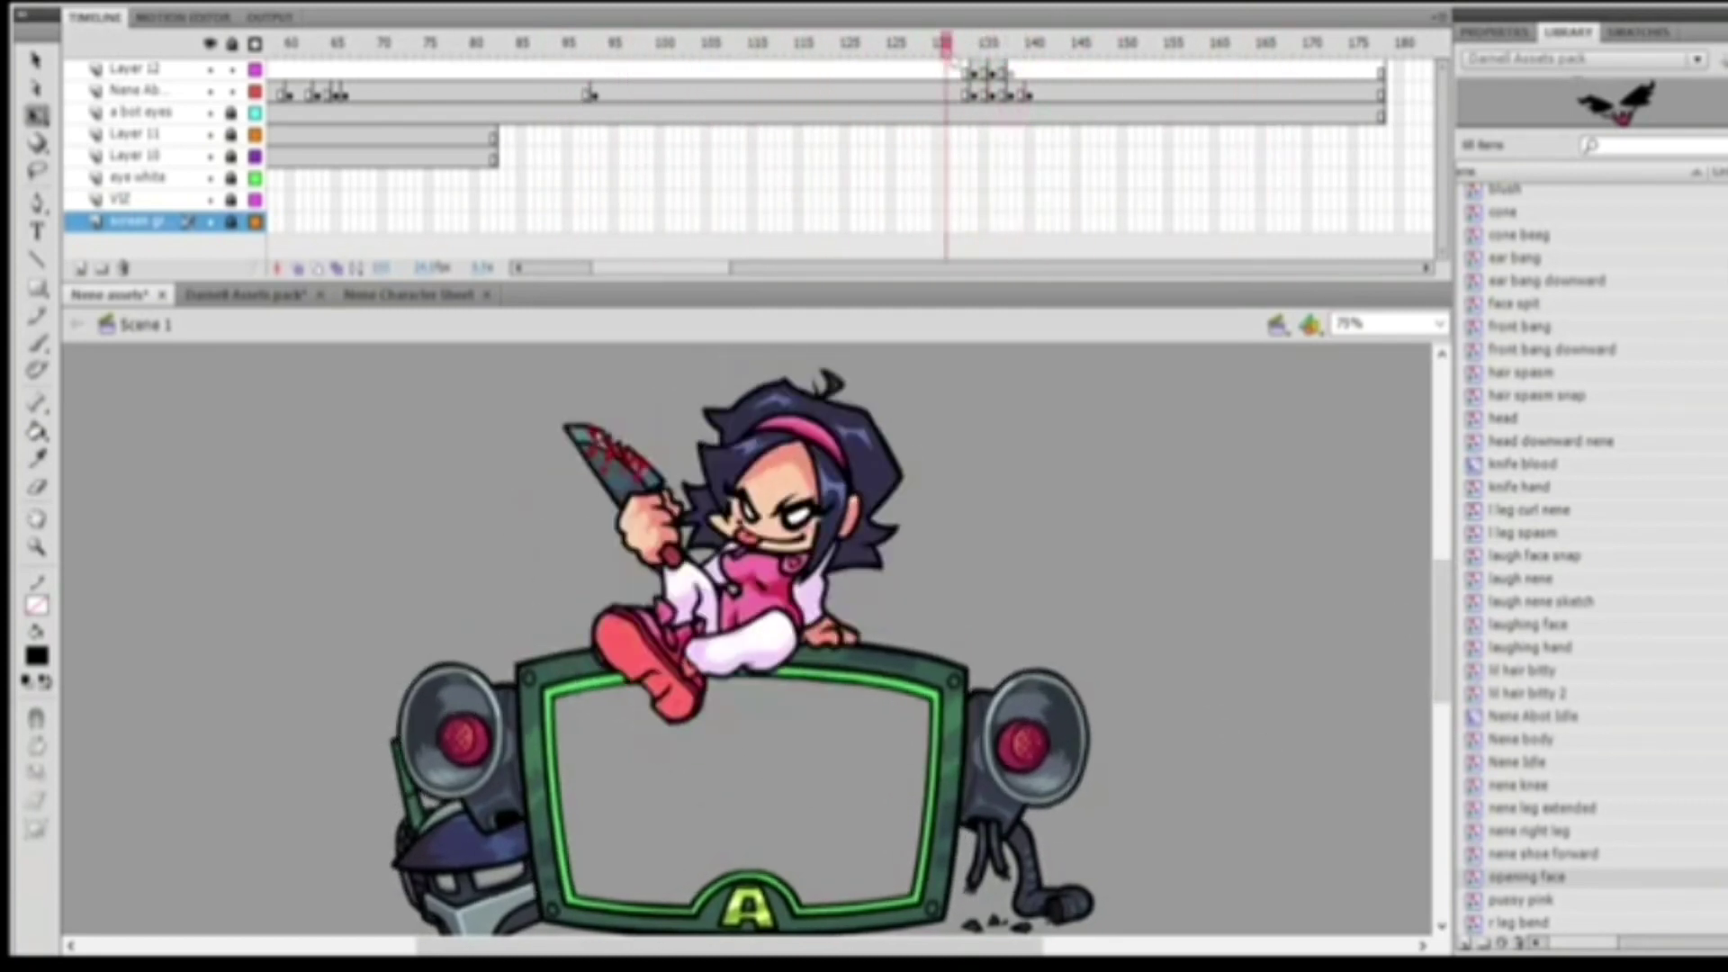